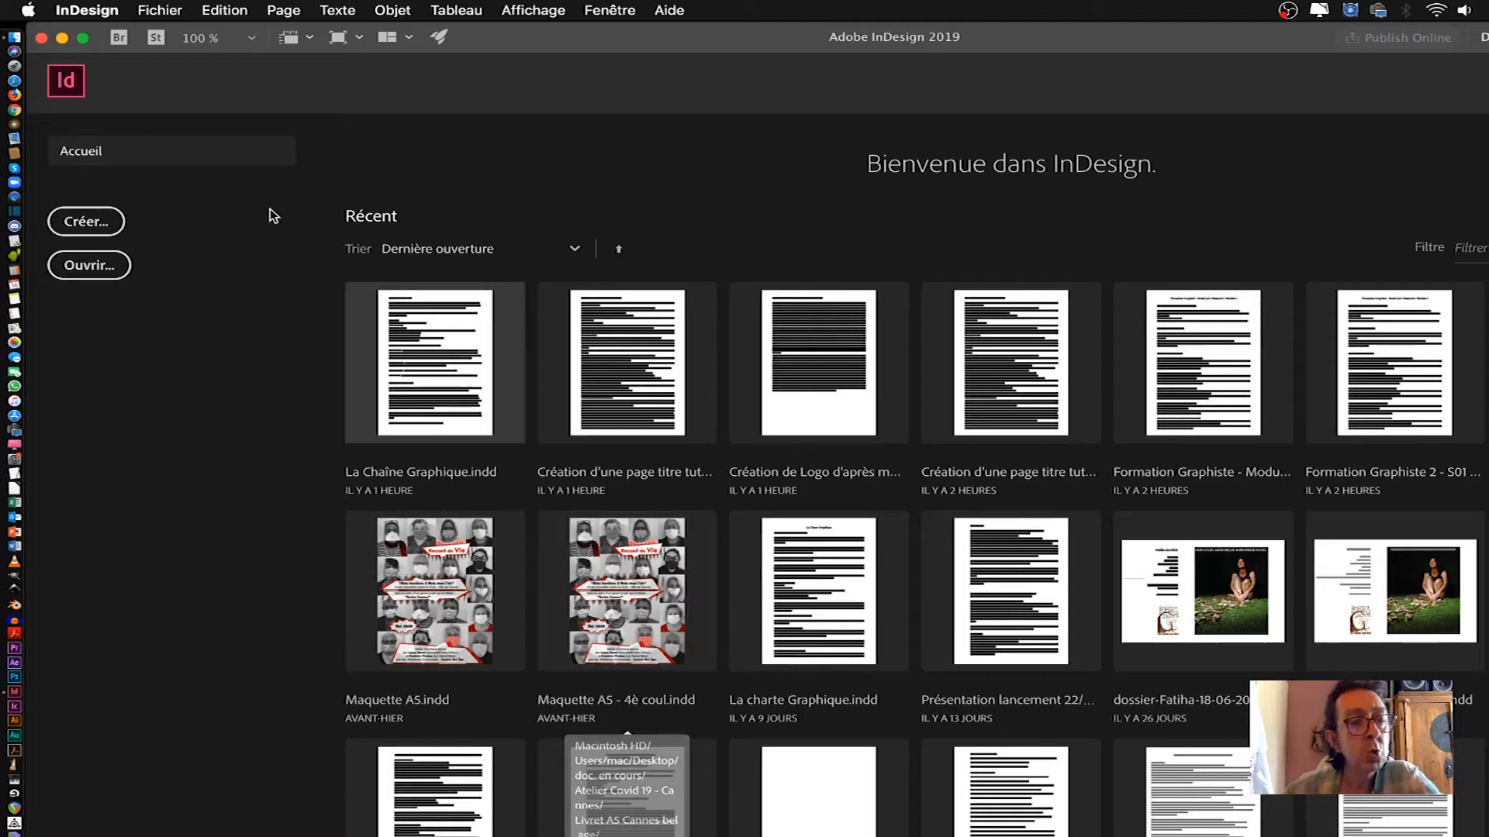
Open the settings for creating a new document
{"action": "left_click", "coordinate": [88, 267]}
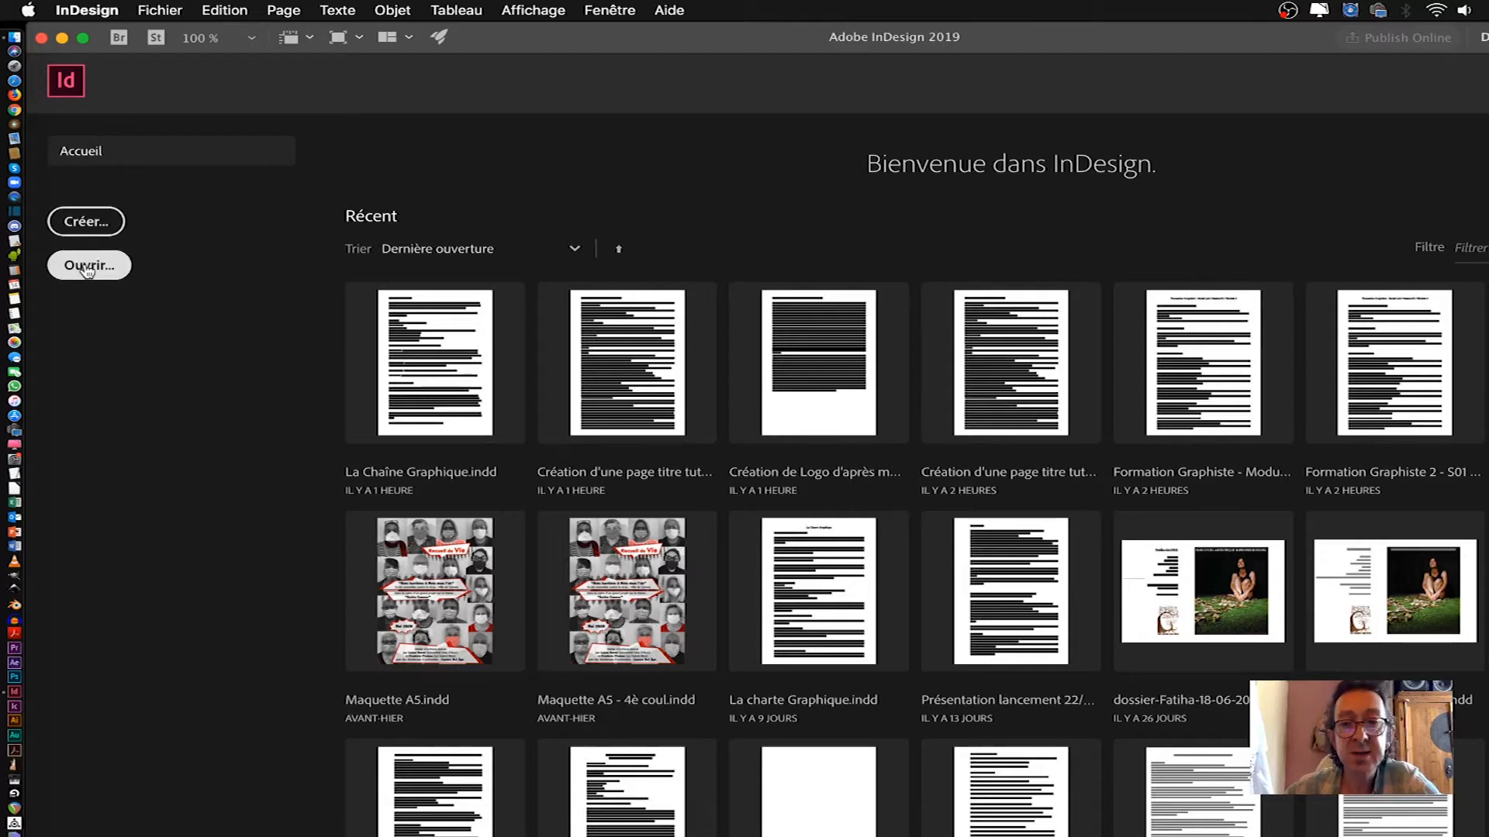
{"action": "left_click", "coordinate": [87, 224]}
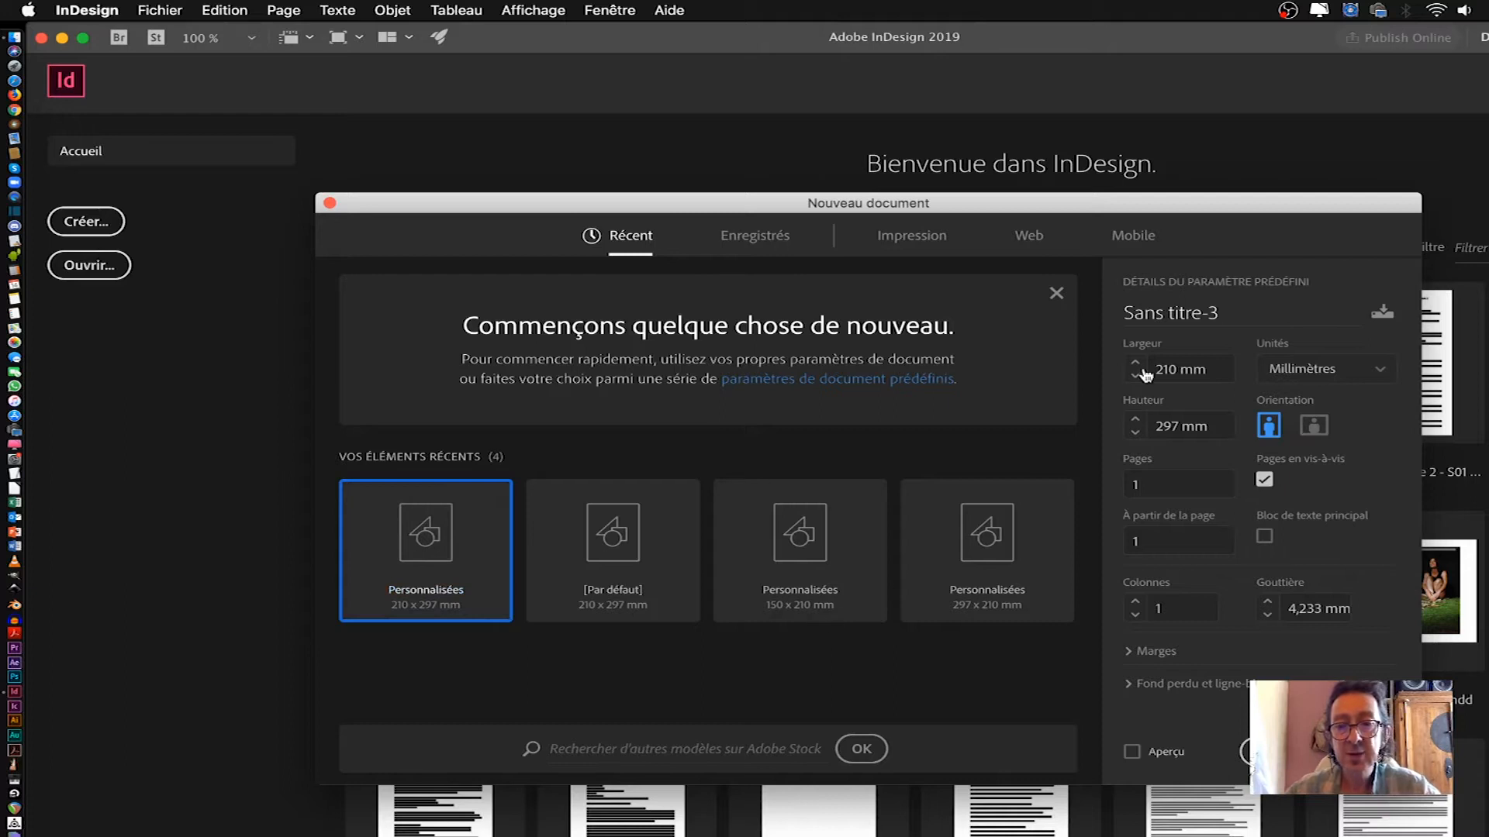
Set the new document's page size to 400 mm wide by 600 mm high
{"action": "left_click", "coordinate": [1173, 369]}
{"action": "triple_click", "coordinate": [1148, 369]}
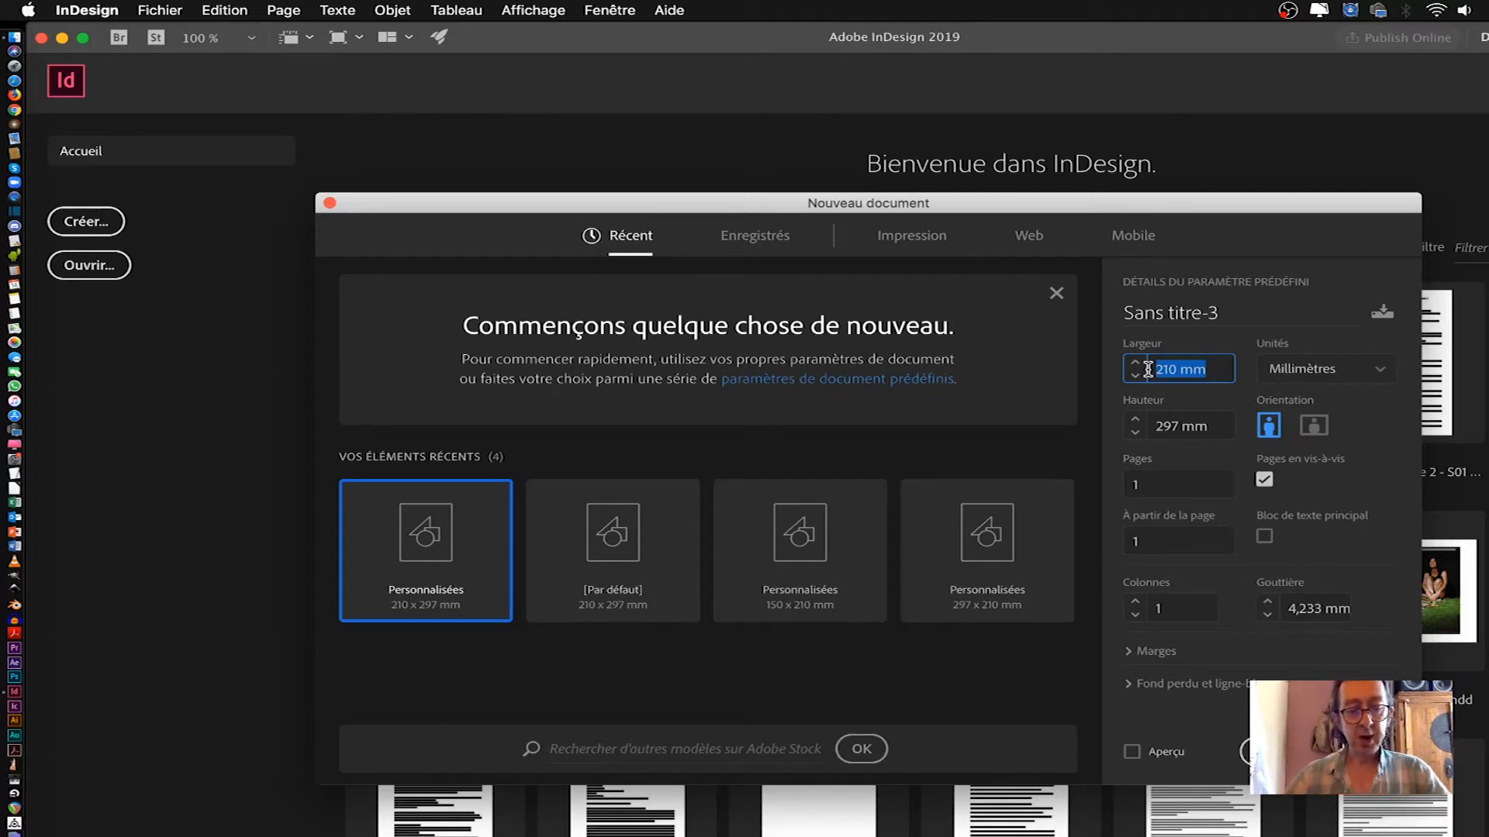
{"action": "type", "text": "400"}
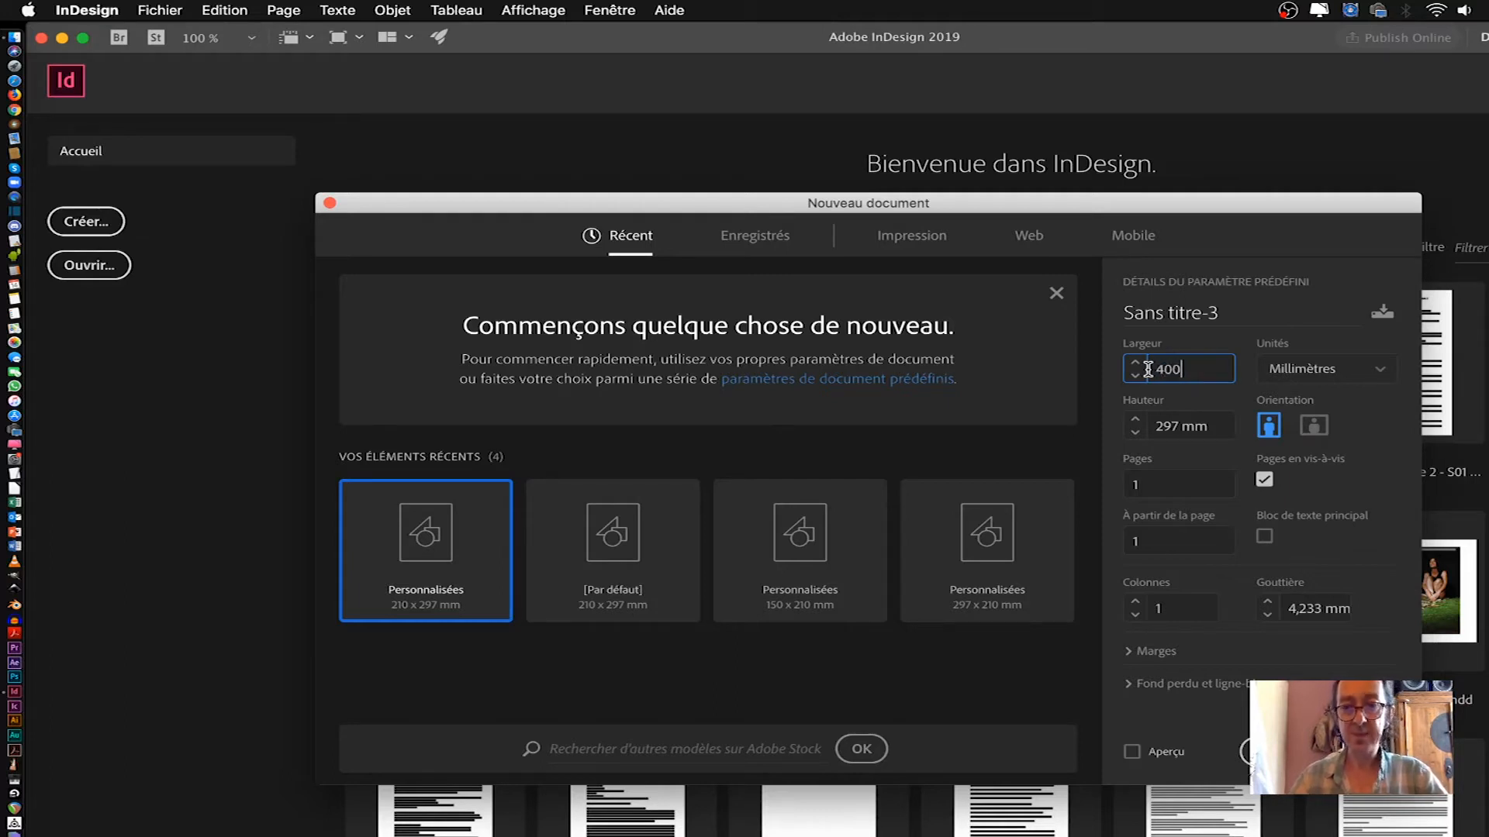
{"action": "key", "text": "Tab"}
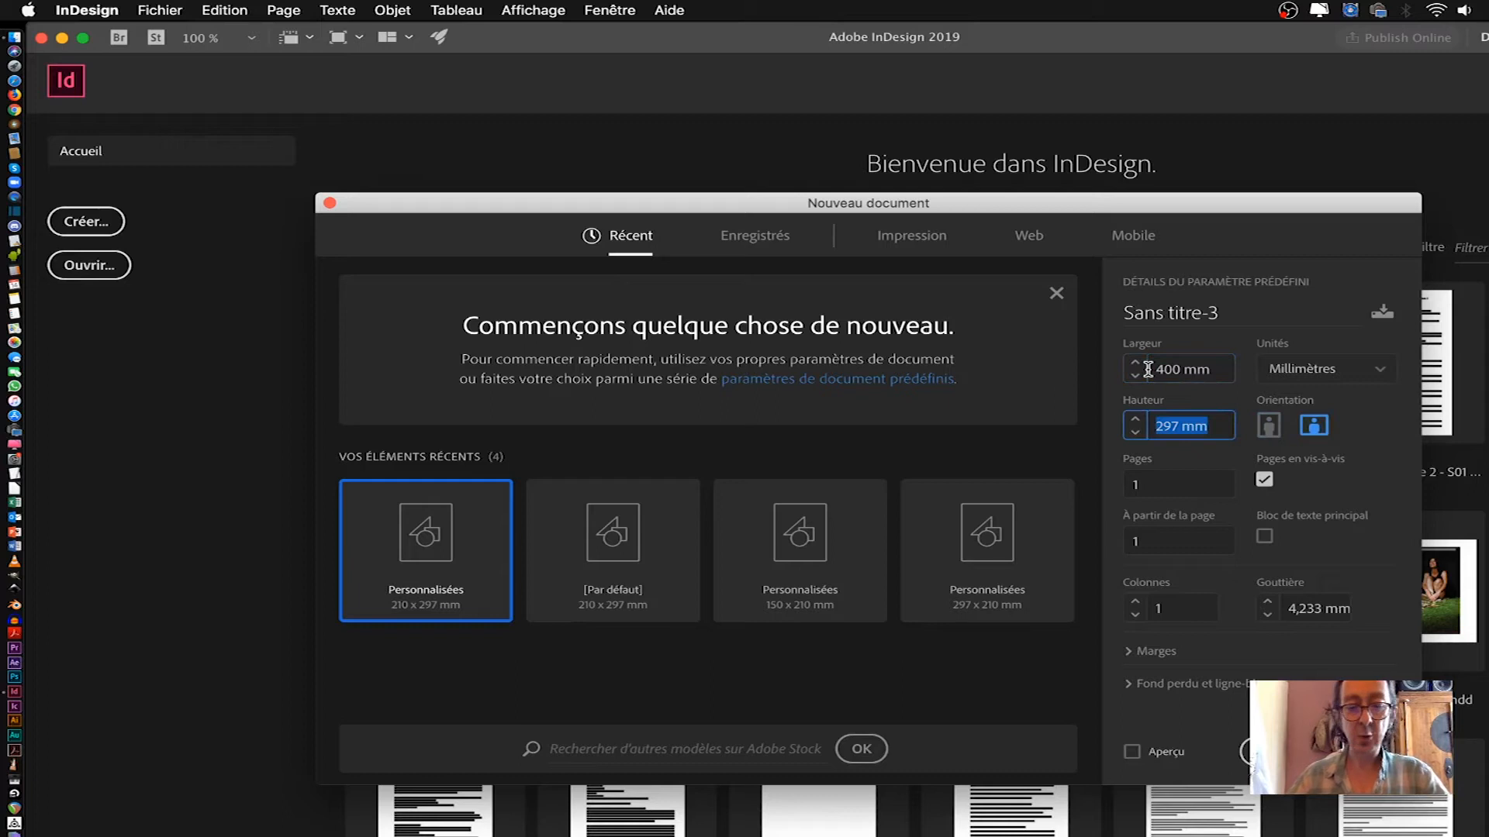
{"action": "type", "text": "600"}
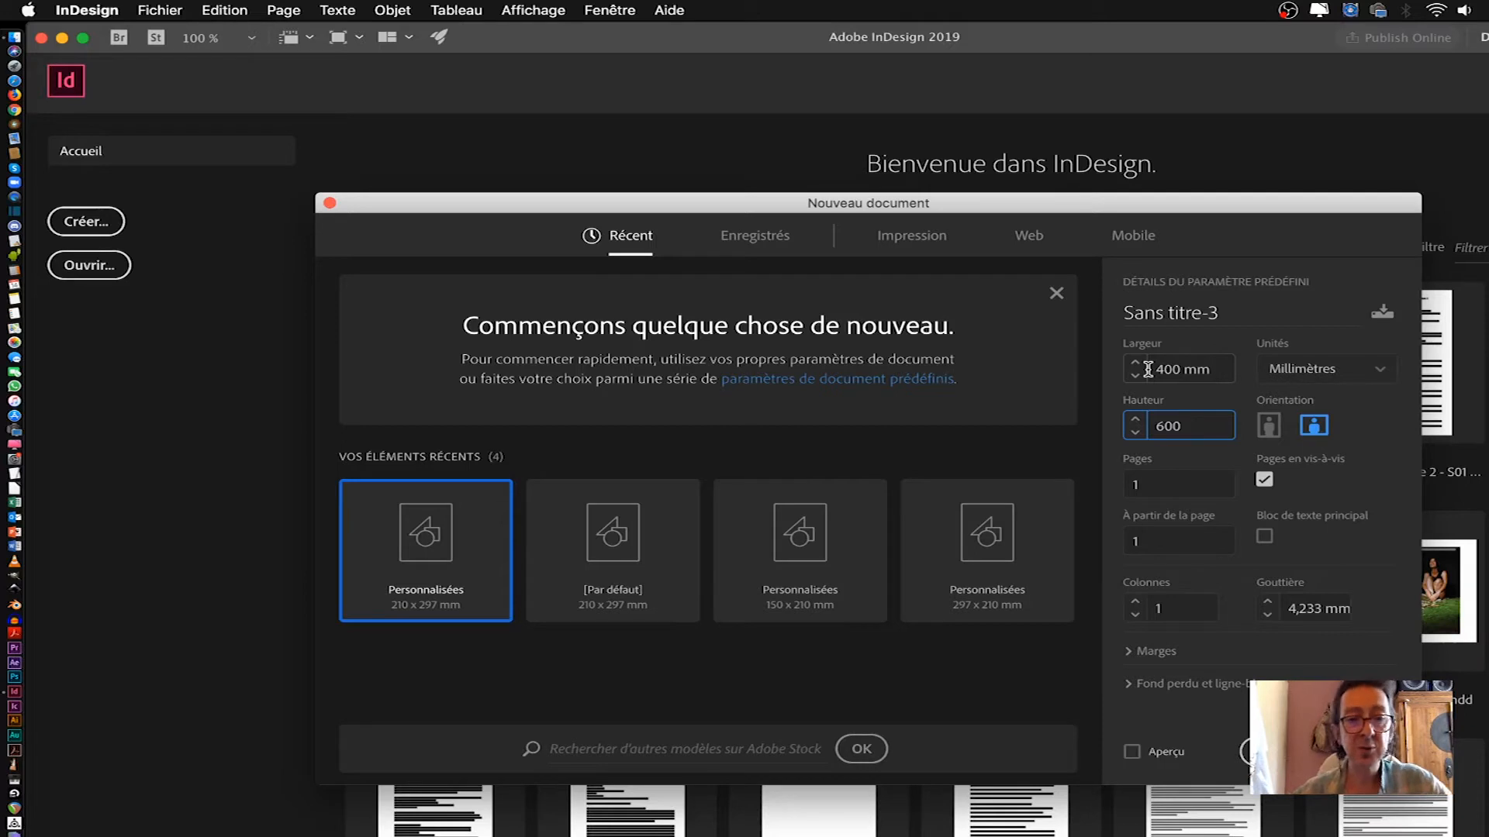
Set the new document's page size to 200 mm wide by 300 mm high
{"action": "left_click", "coordinate": [1163, 370]}
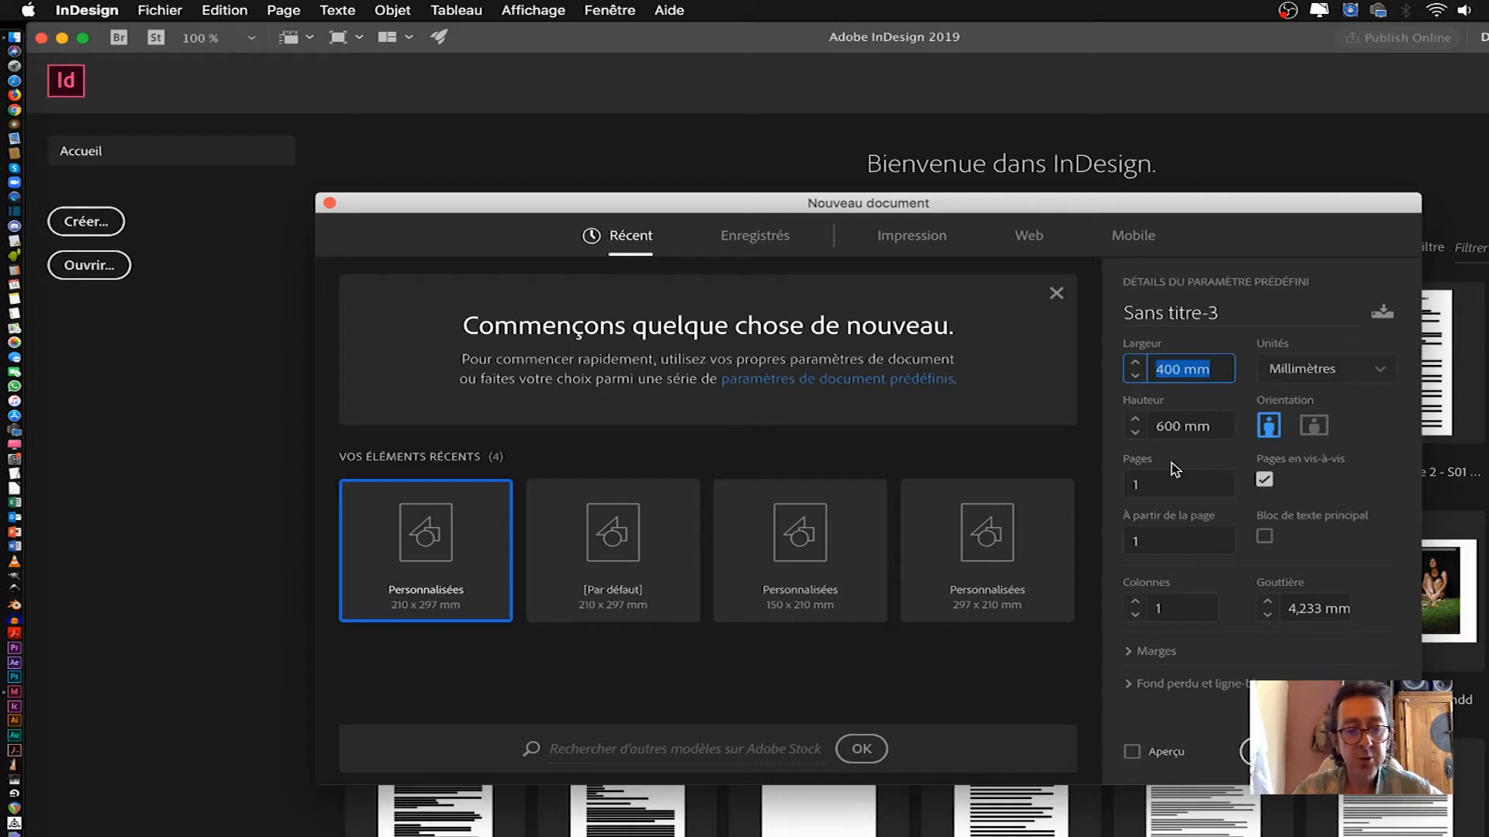
{"action": "type", "text": "200"}
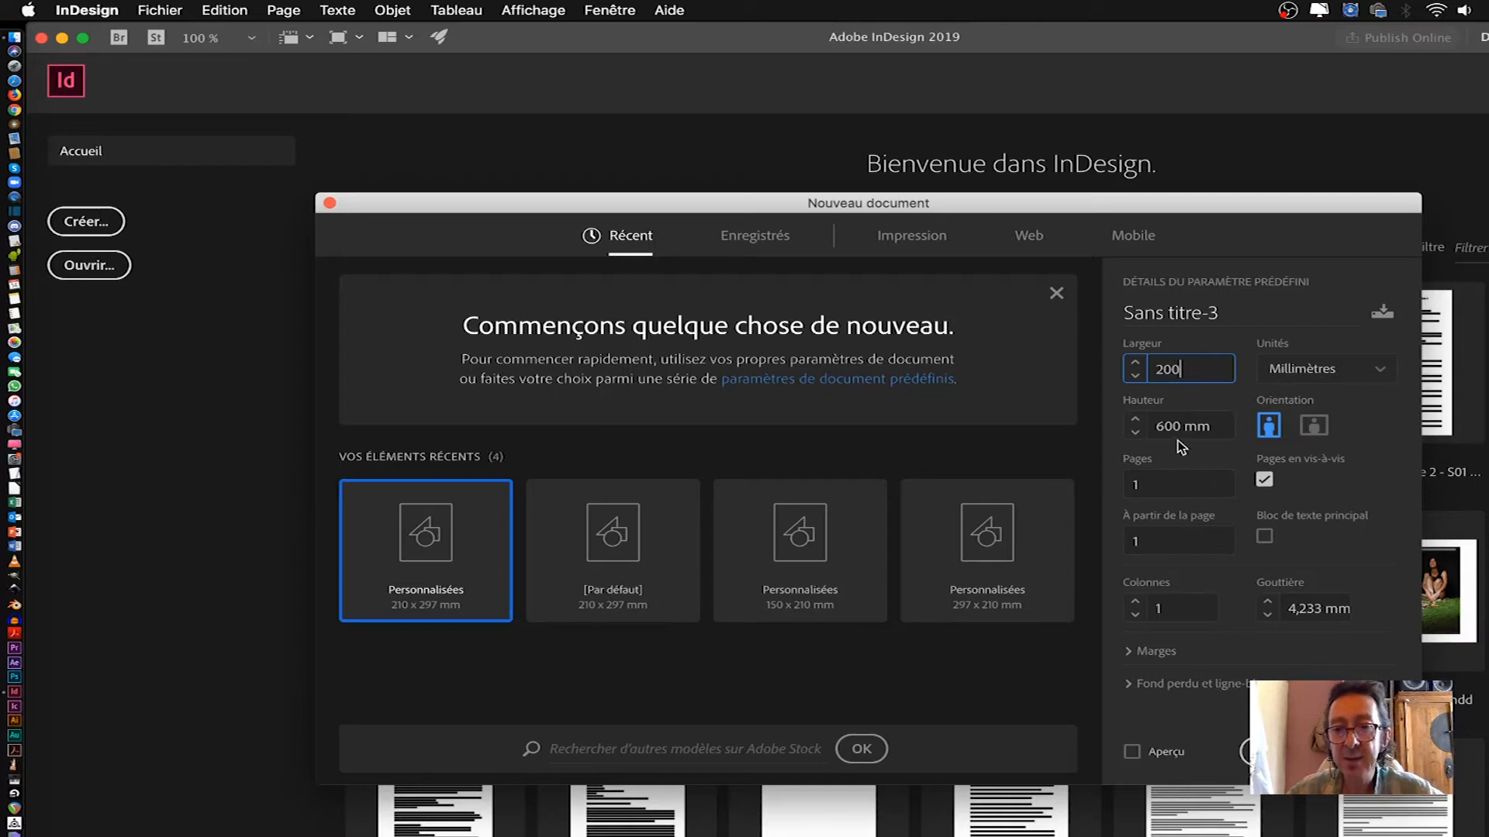
{"action": "left_click", "coordinate": [1163, 436]}
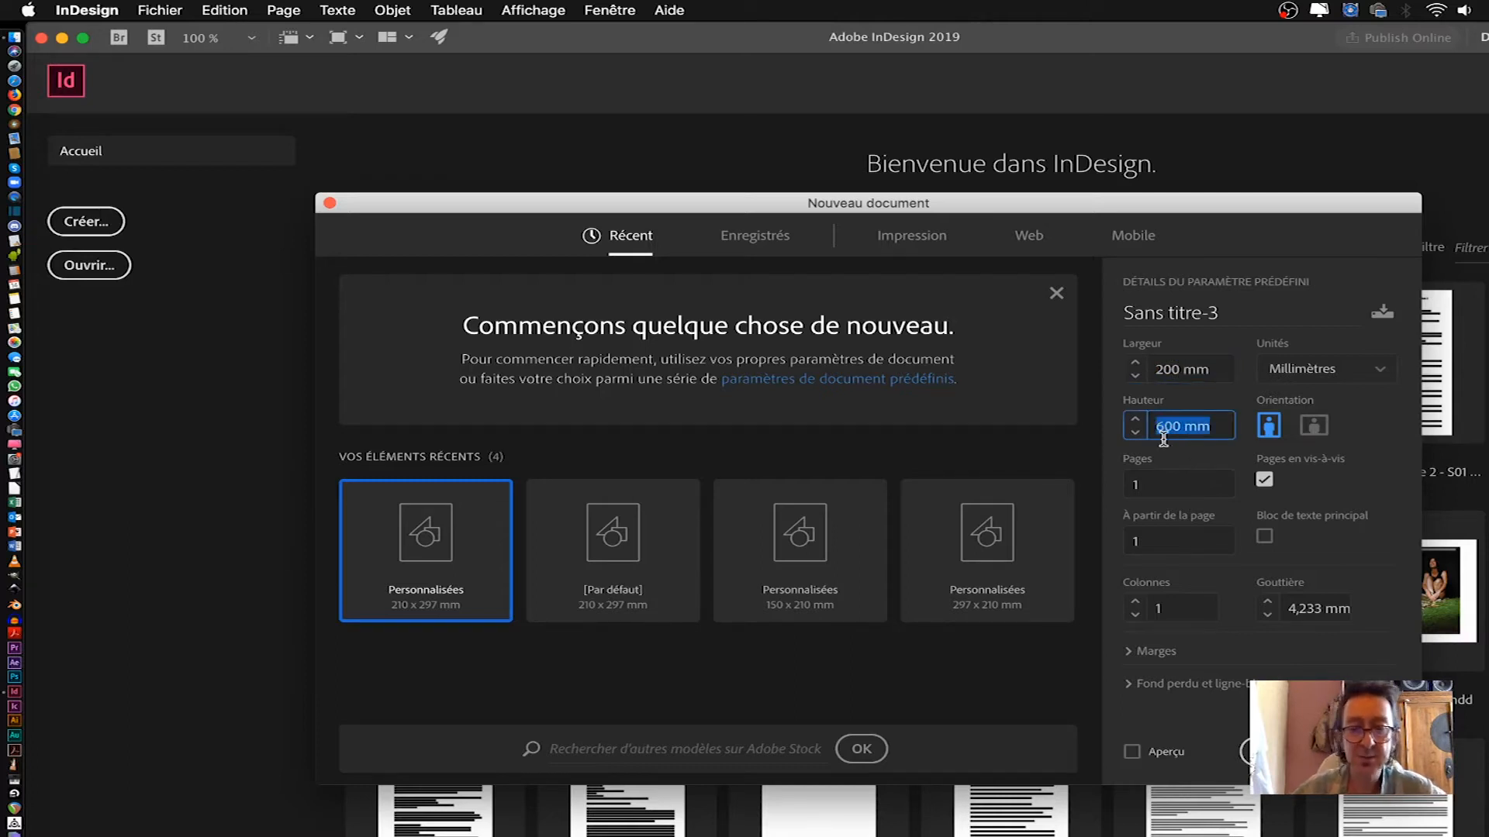
{"action": "type", "text": "300"}
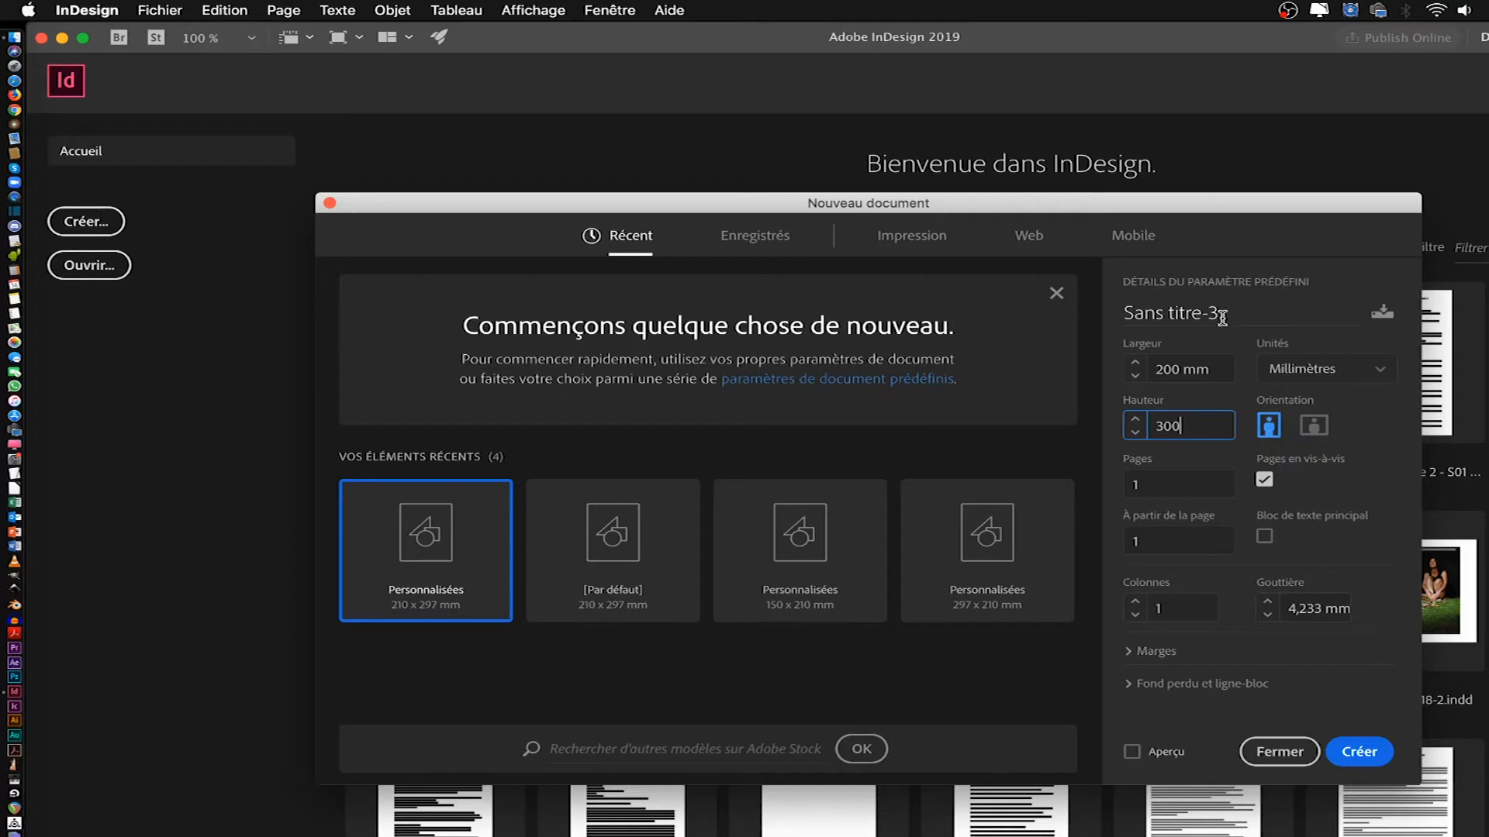
Name the document "Affiche logo 1 Temps" and create it
{"action": "left_click_drag", "start_coordinate": [1219, 313], "coordinate": [1116, 316]}
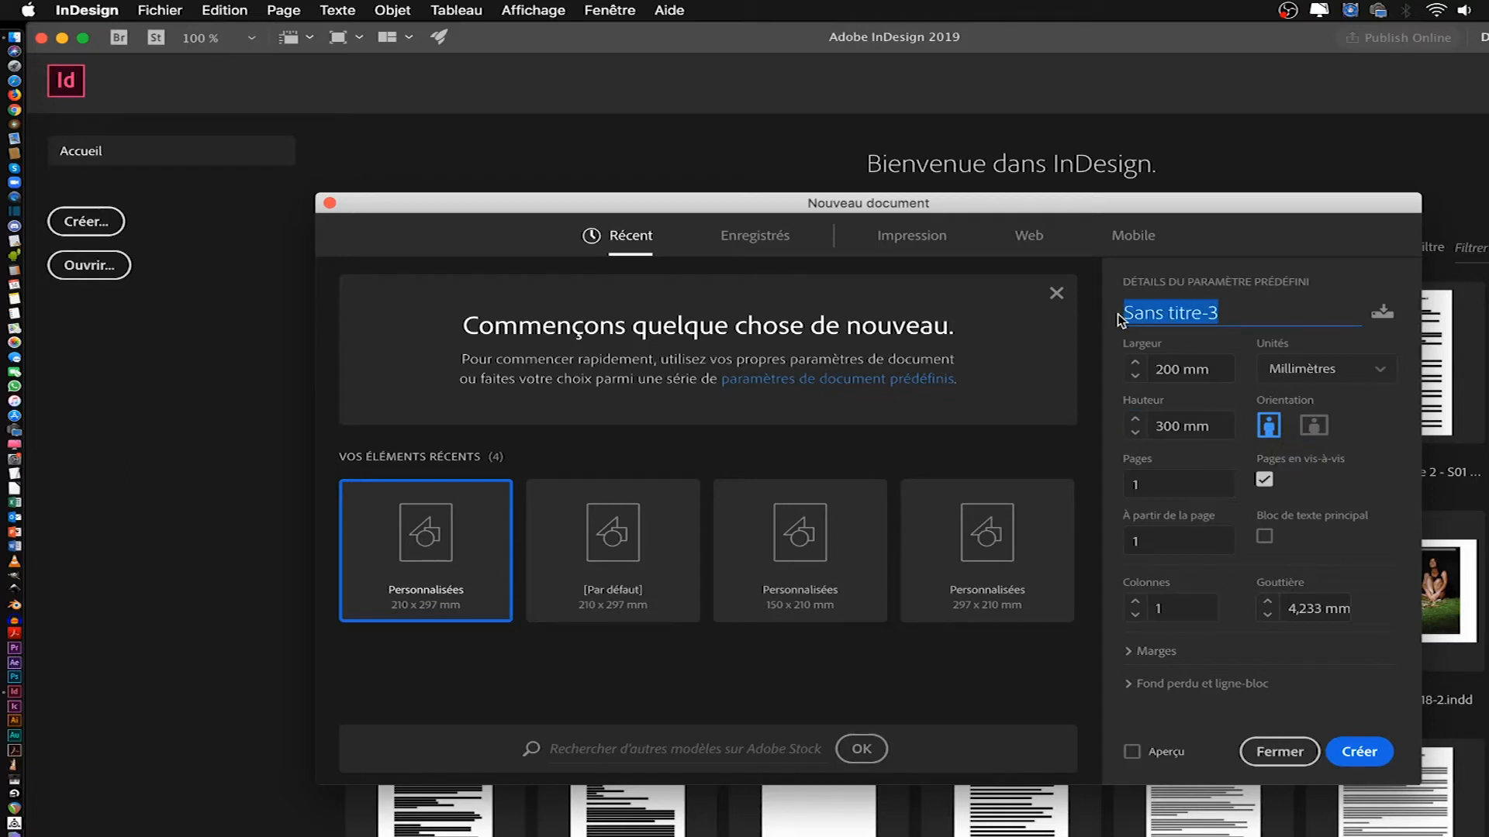
{"action": "type", "text": "Affich"}
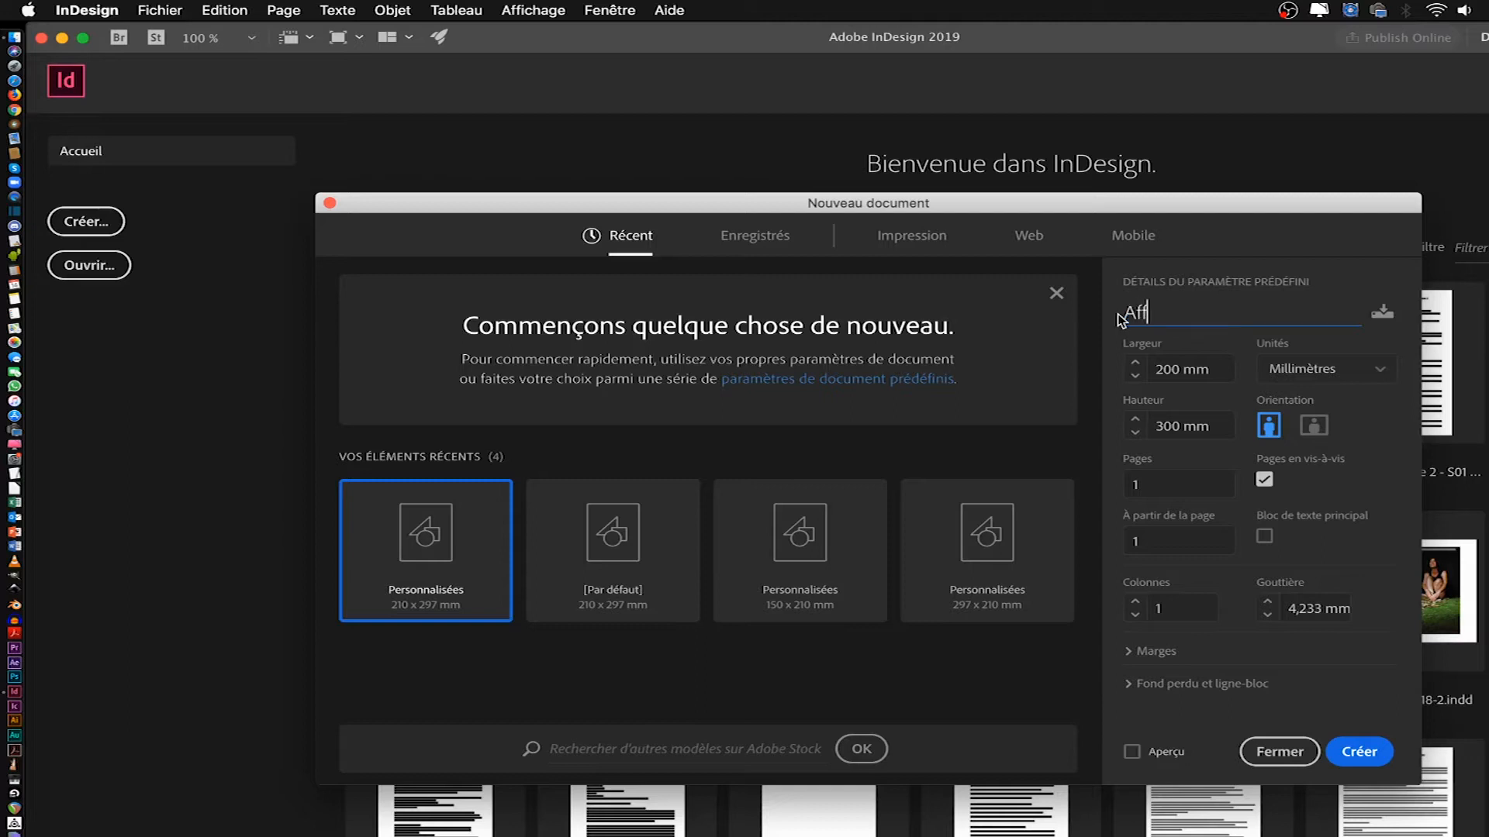
{"action": "type", "text": "e logo 1 Temps"}
{"action": "key", "text": "Return"}
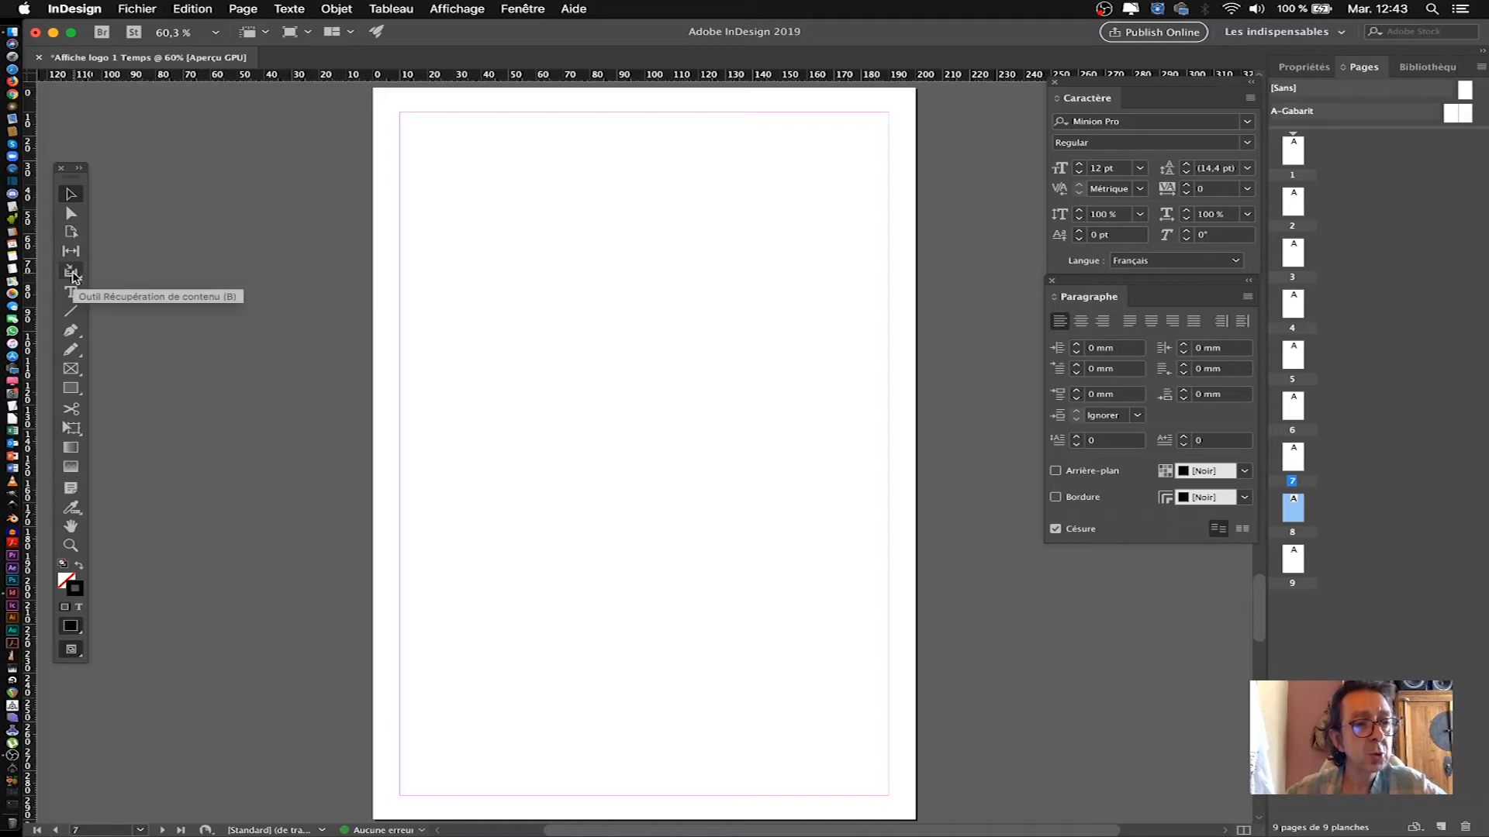
{"action": "left_click", "coordinate": [72, 273]}
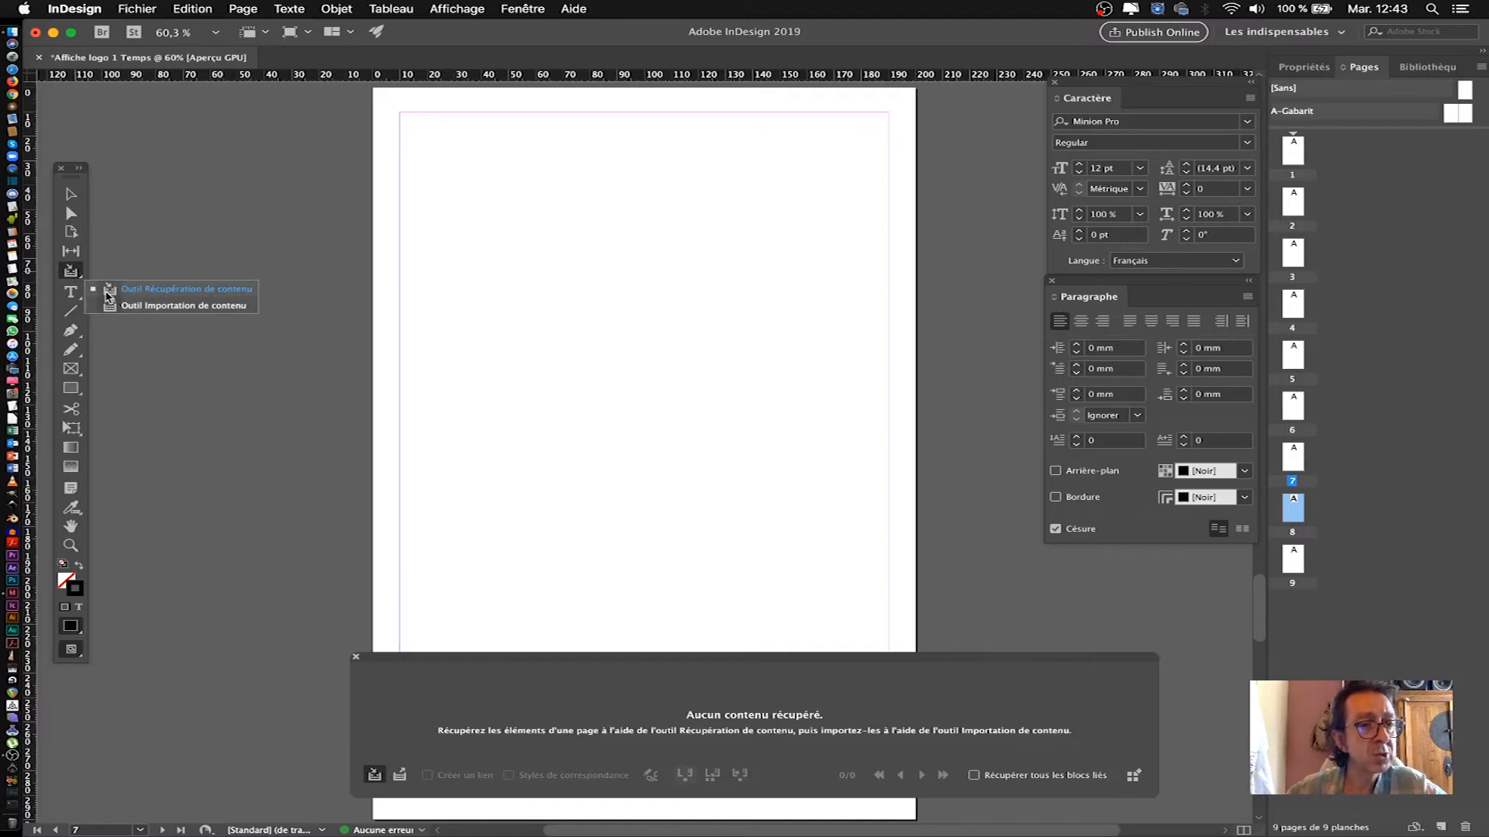
{"action": "left_click", "coordinate": [71, 269]}
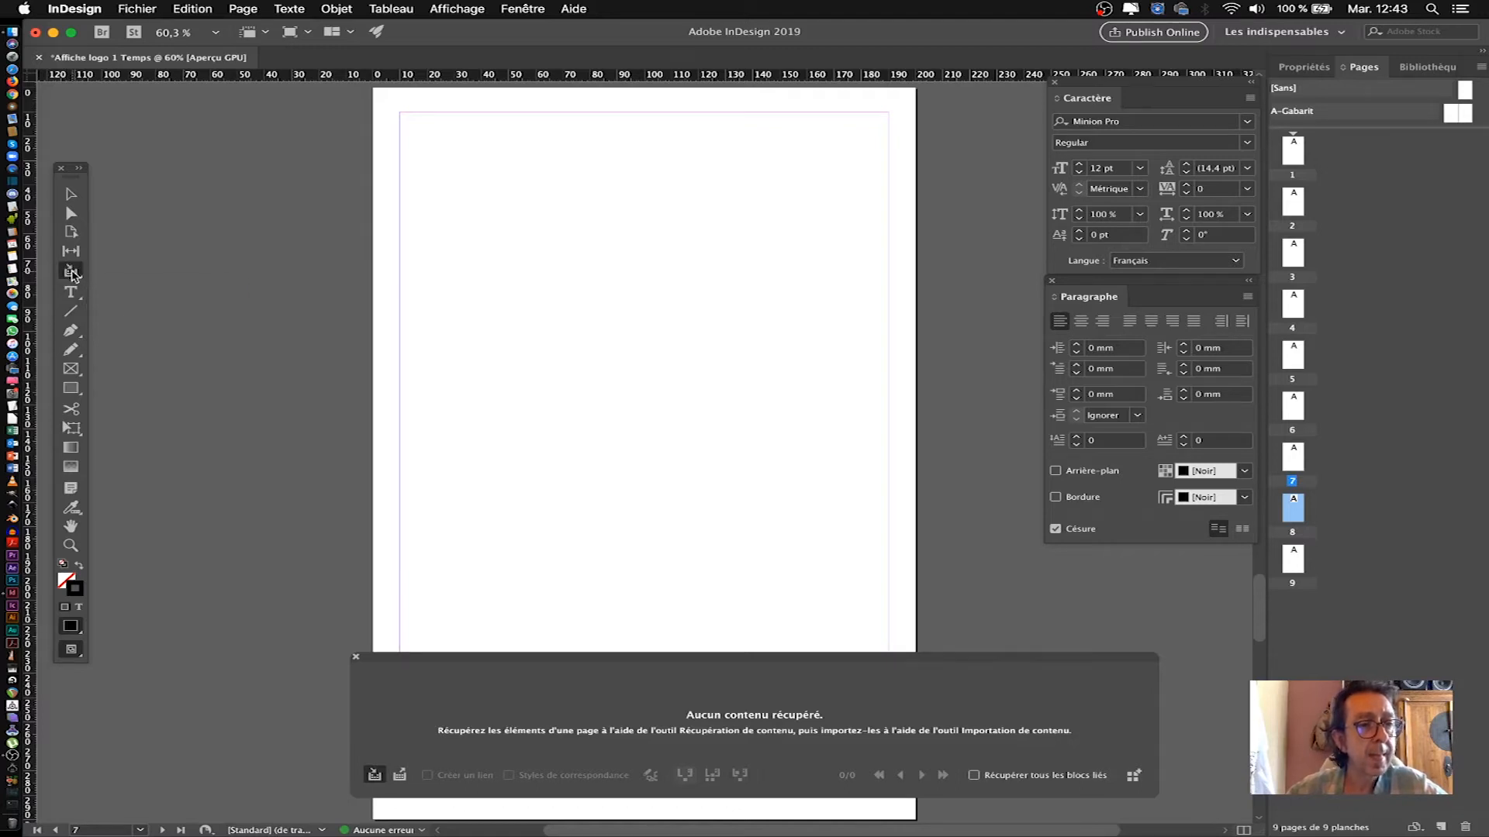
Draw a text frame about 105 mm wide and 55 mm high in the upper half of page 7
{"action": "left_click", "coordinate": [73, 300]}
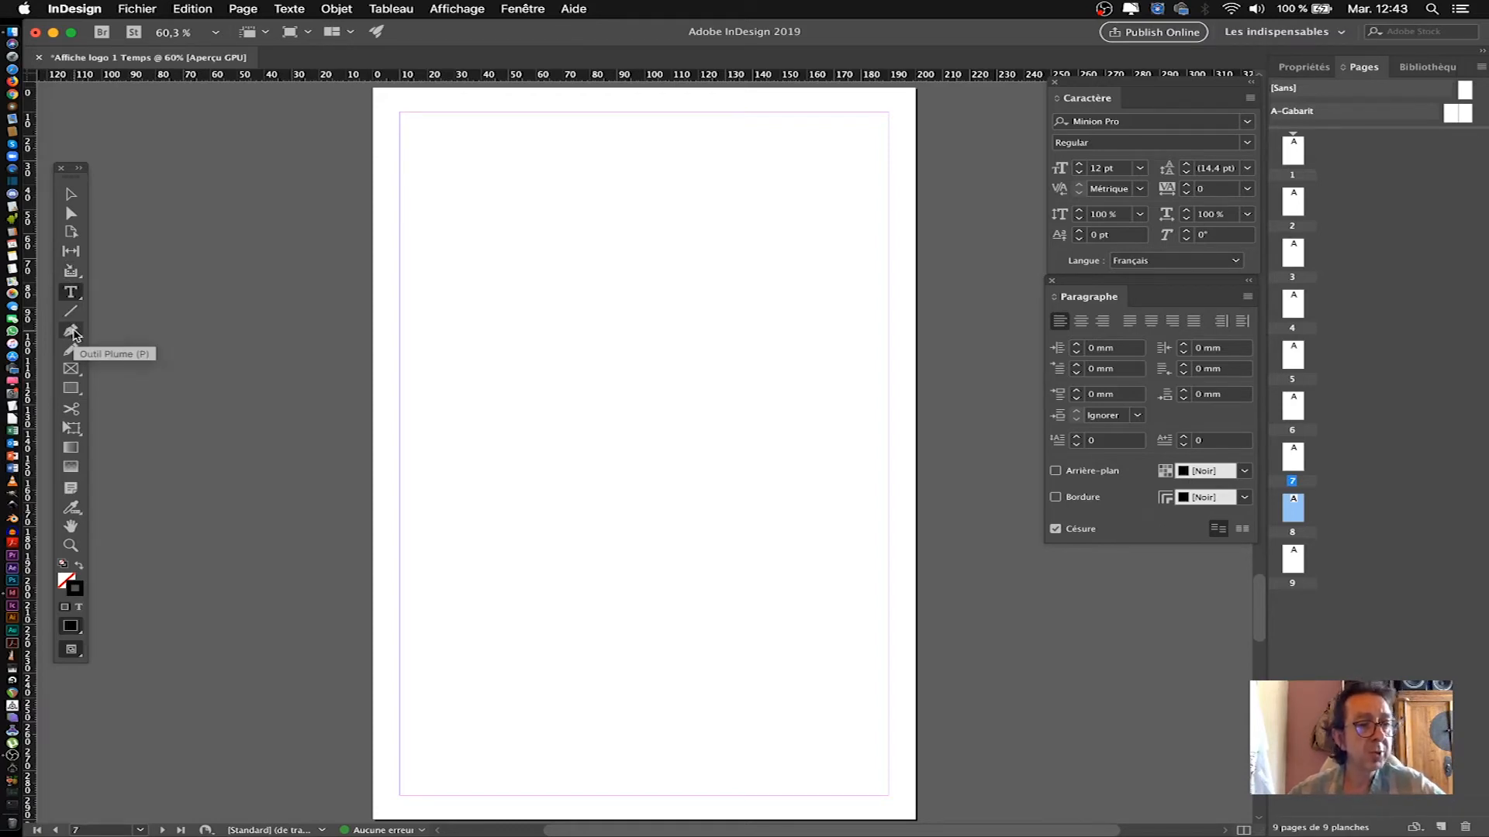
{"action": "left_click", "coordinate": [73, 370]}
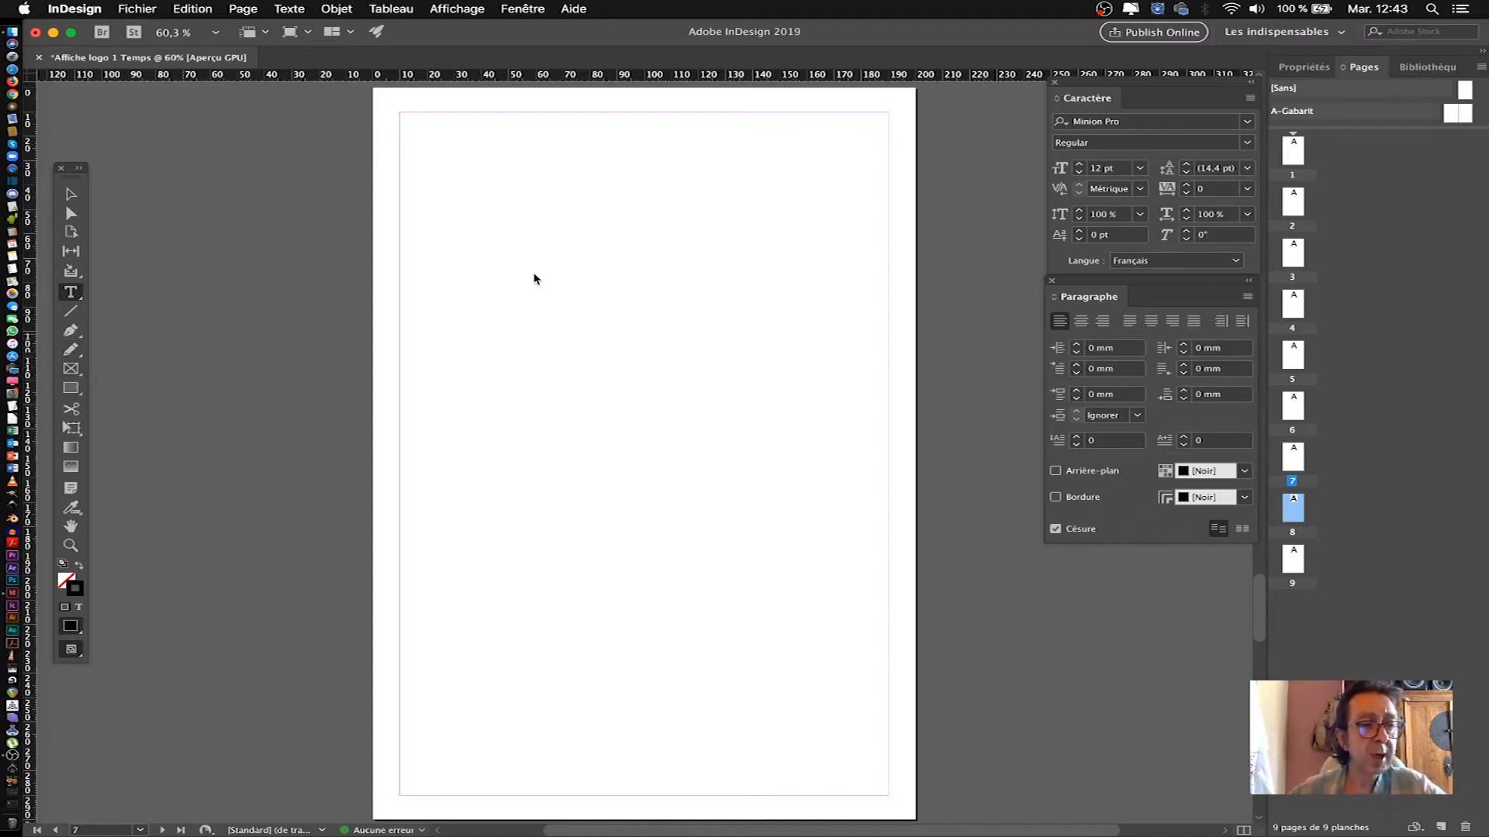
{"action": "left_click_drag", "start_coordinate": [508, 248], "coordinate": [791, 395]}
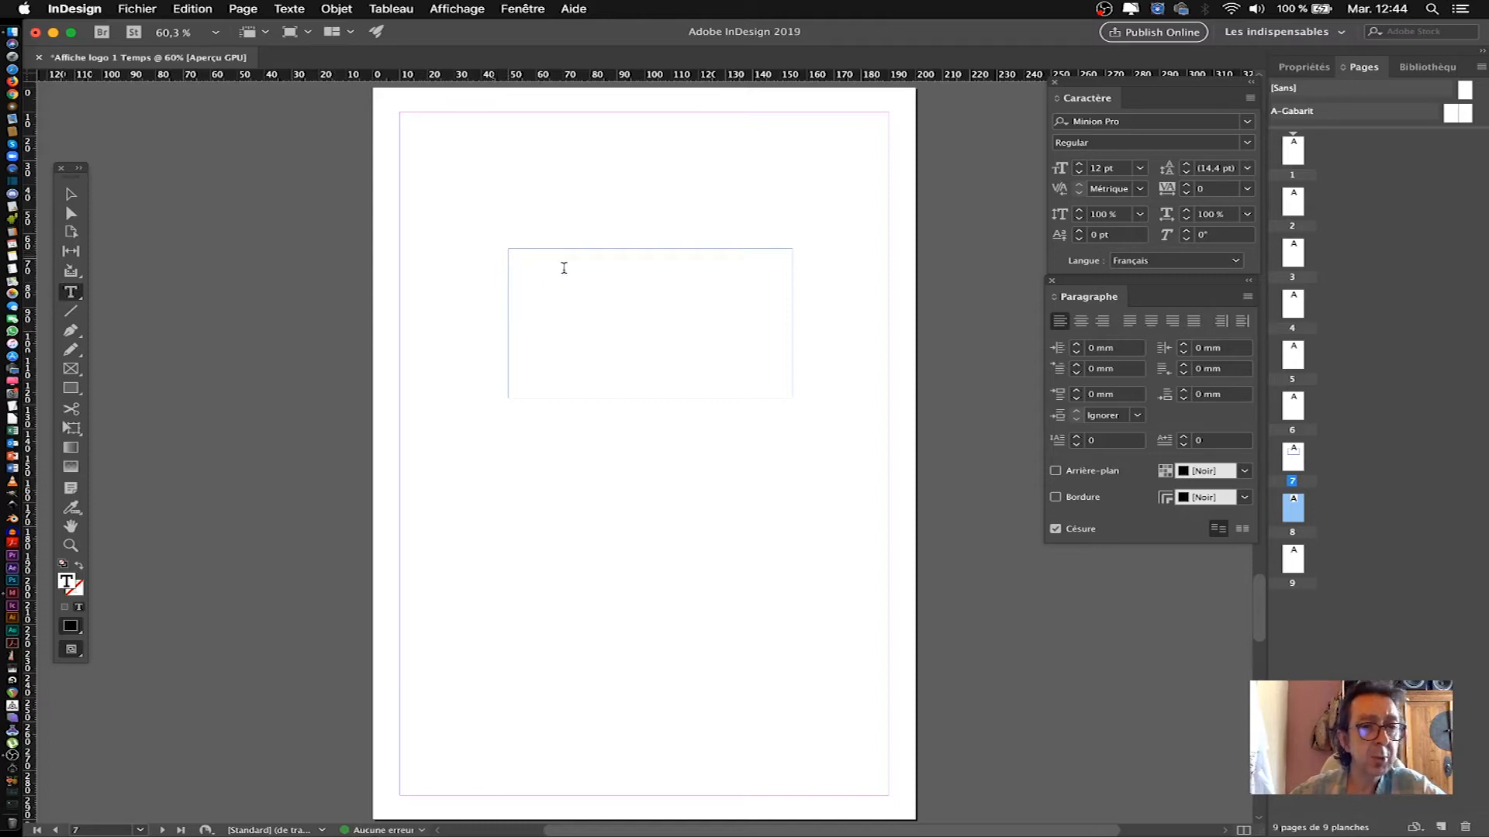
Draw an empty rectangular image frame below the text frame and a black-outlined rectangle above it
{"action": "left_click", "coordinate": [72, 370]}
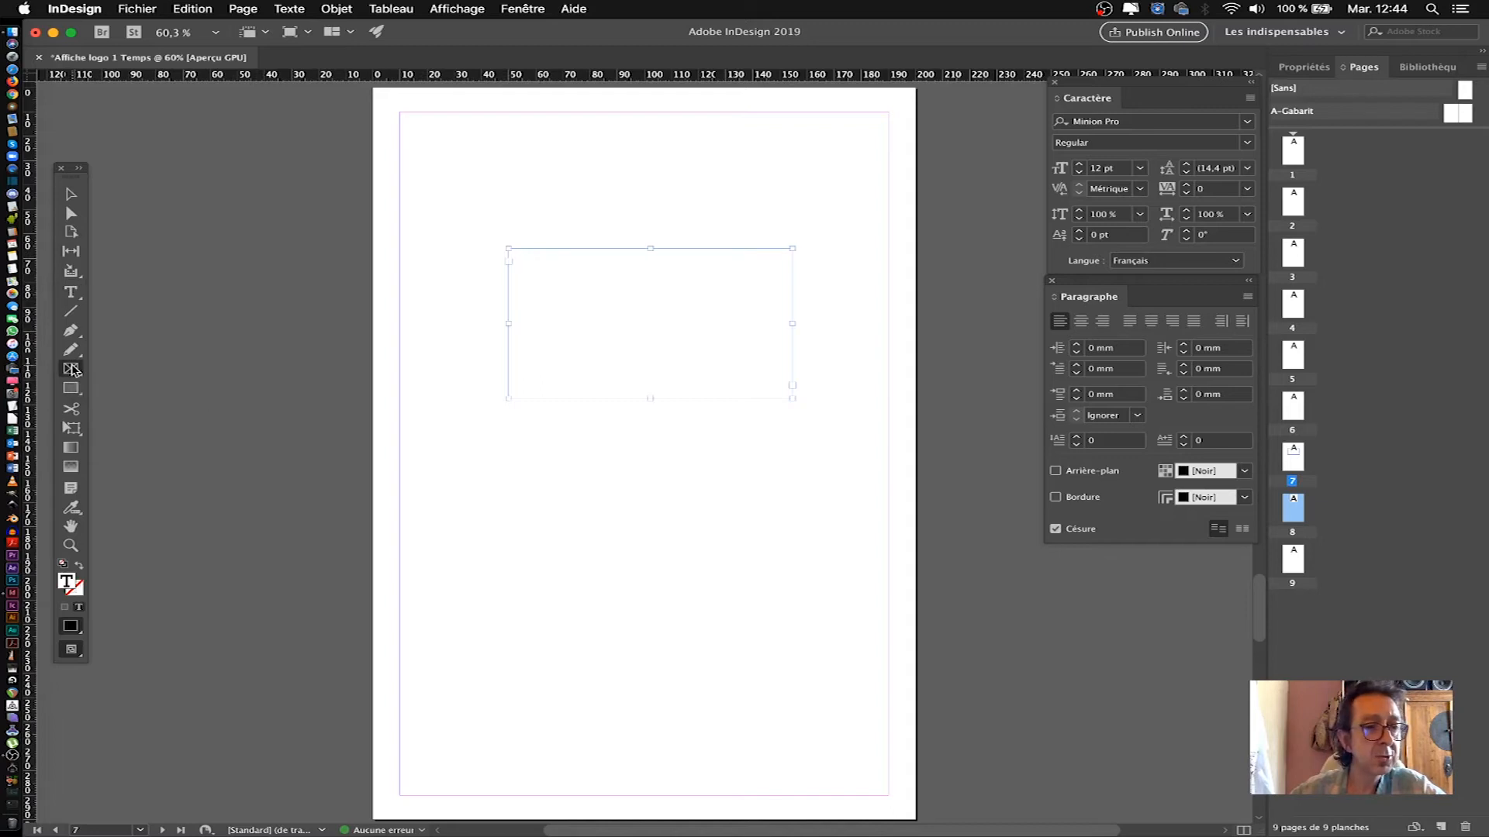
{"action": "left_click_drag", "start_coordinate": [508, 432], "coordinate": [792, 605]}
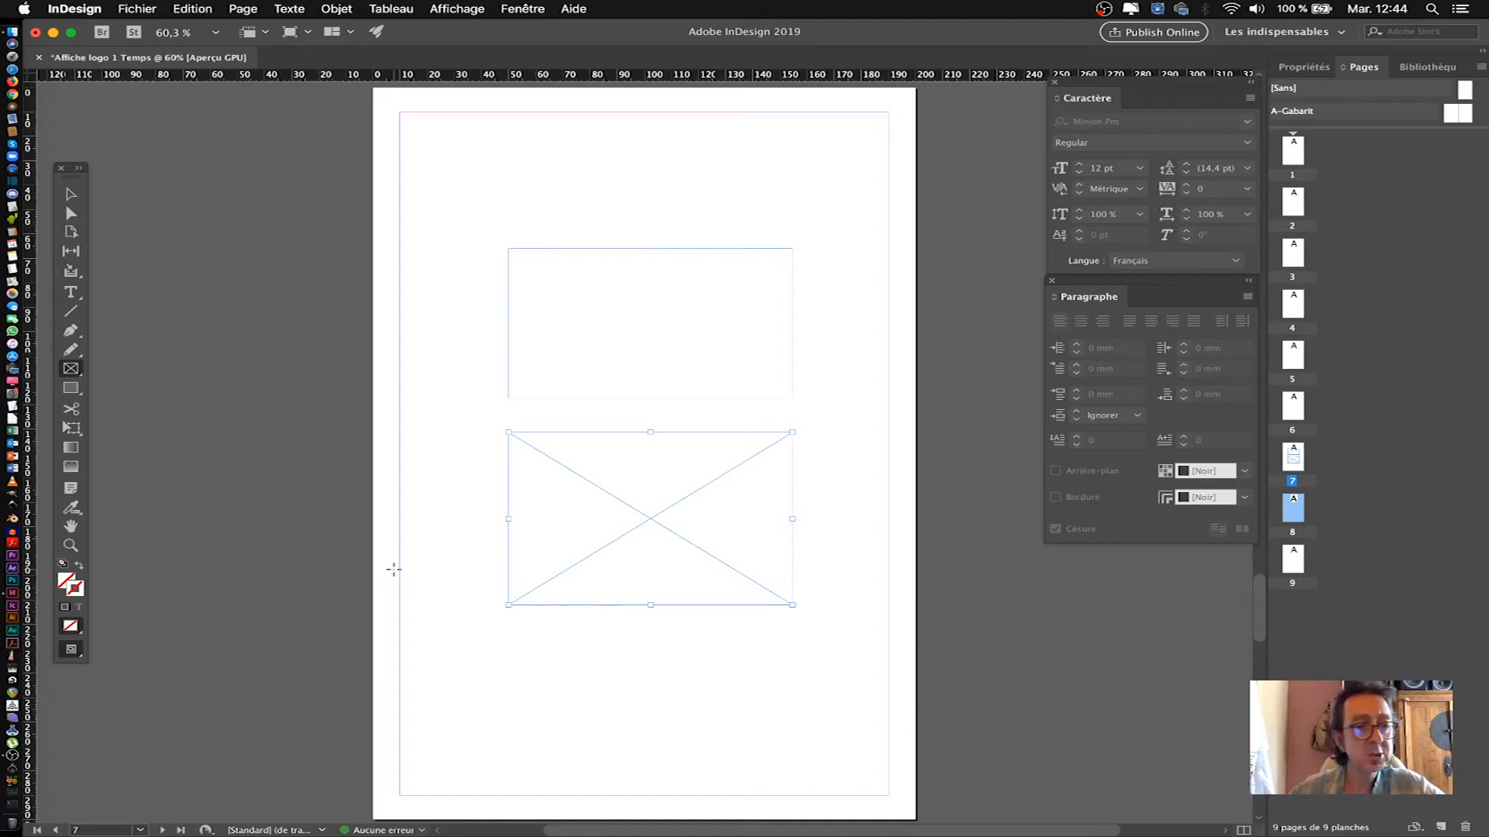
{"action": "left_click", "coordinate": [70, 390]}
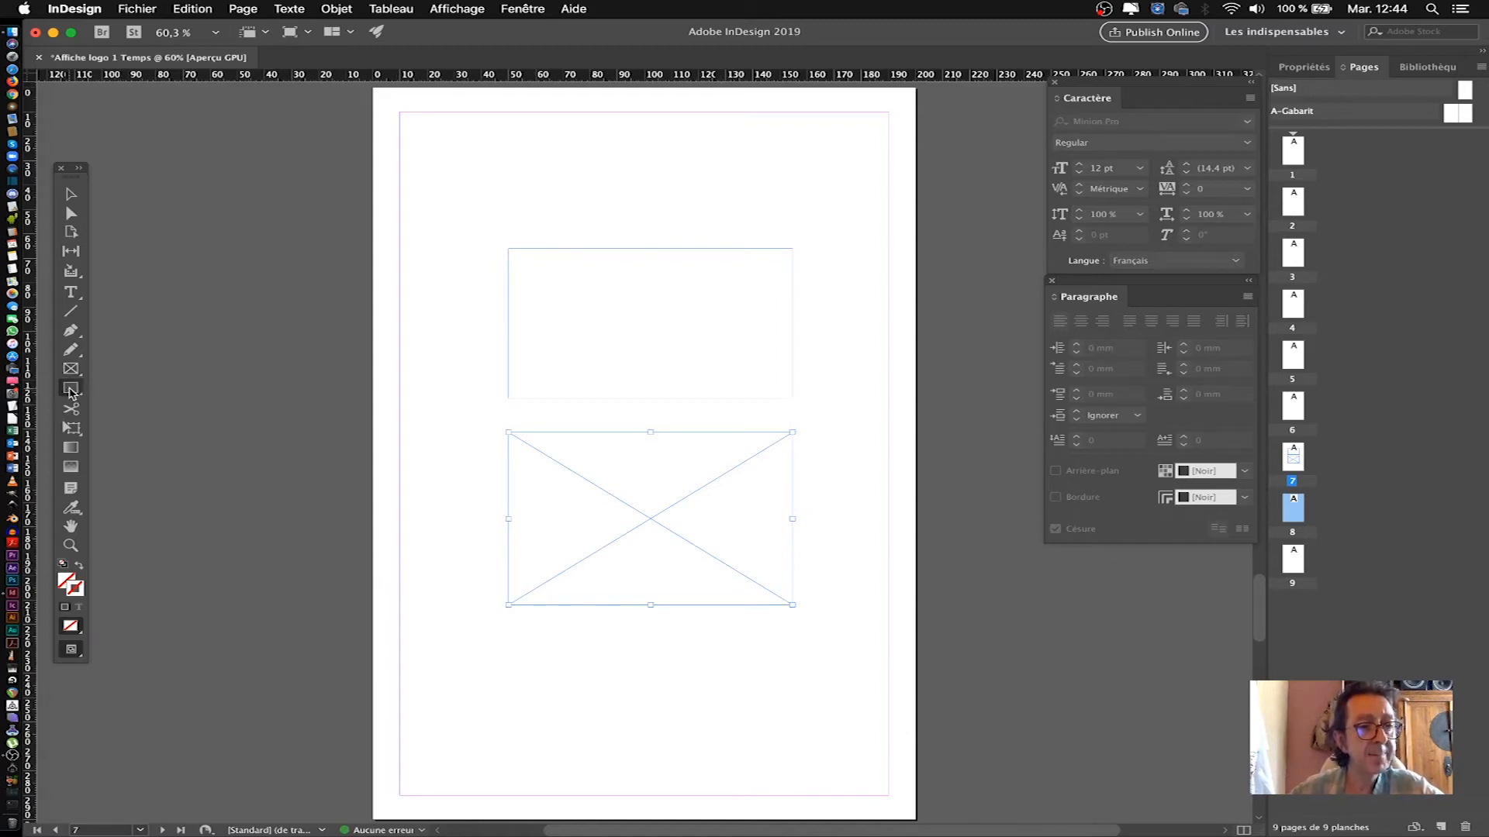
{"action": "left_click_drag", "start_coordinate": [510, 137], "coordinate": [817, 229]}
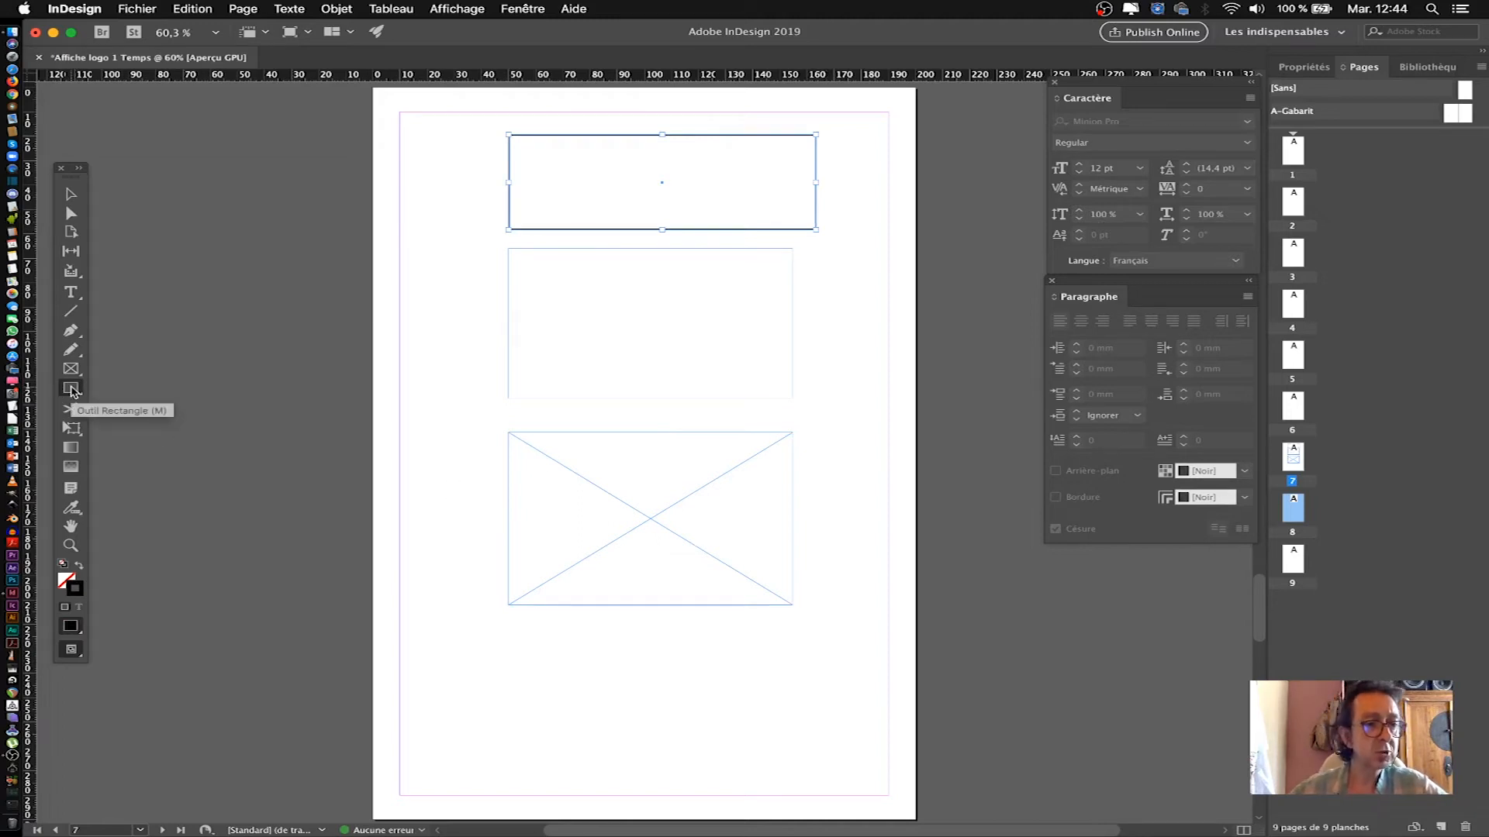
Add a second rectangle using the prefilled dimensions of the first one, and delete it
{"action": "left_click", "coordinate": [72, 392]}
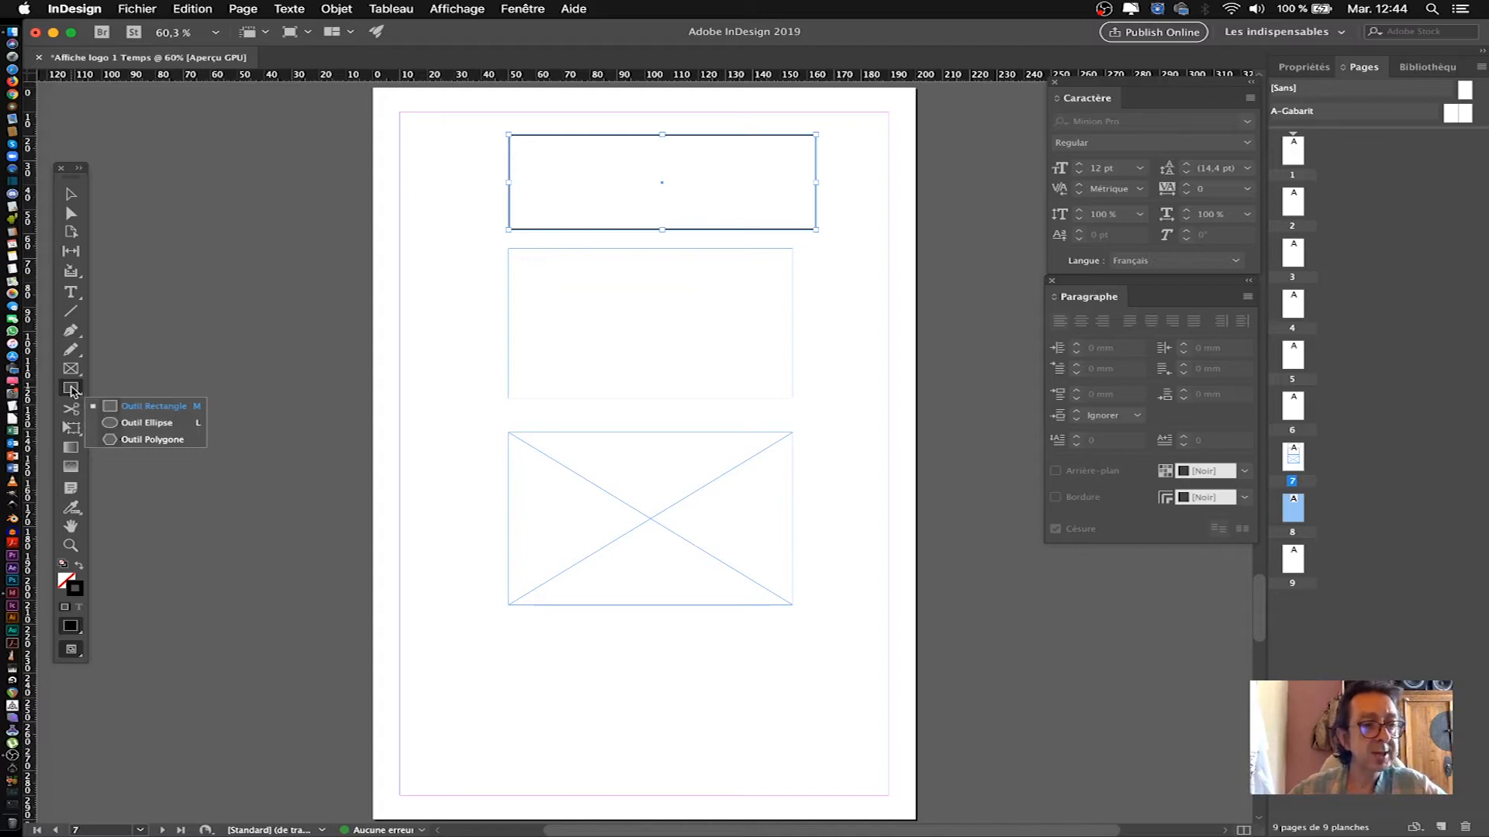
{"action": "left_click", "coordinate": [608, 668]}
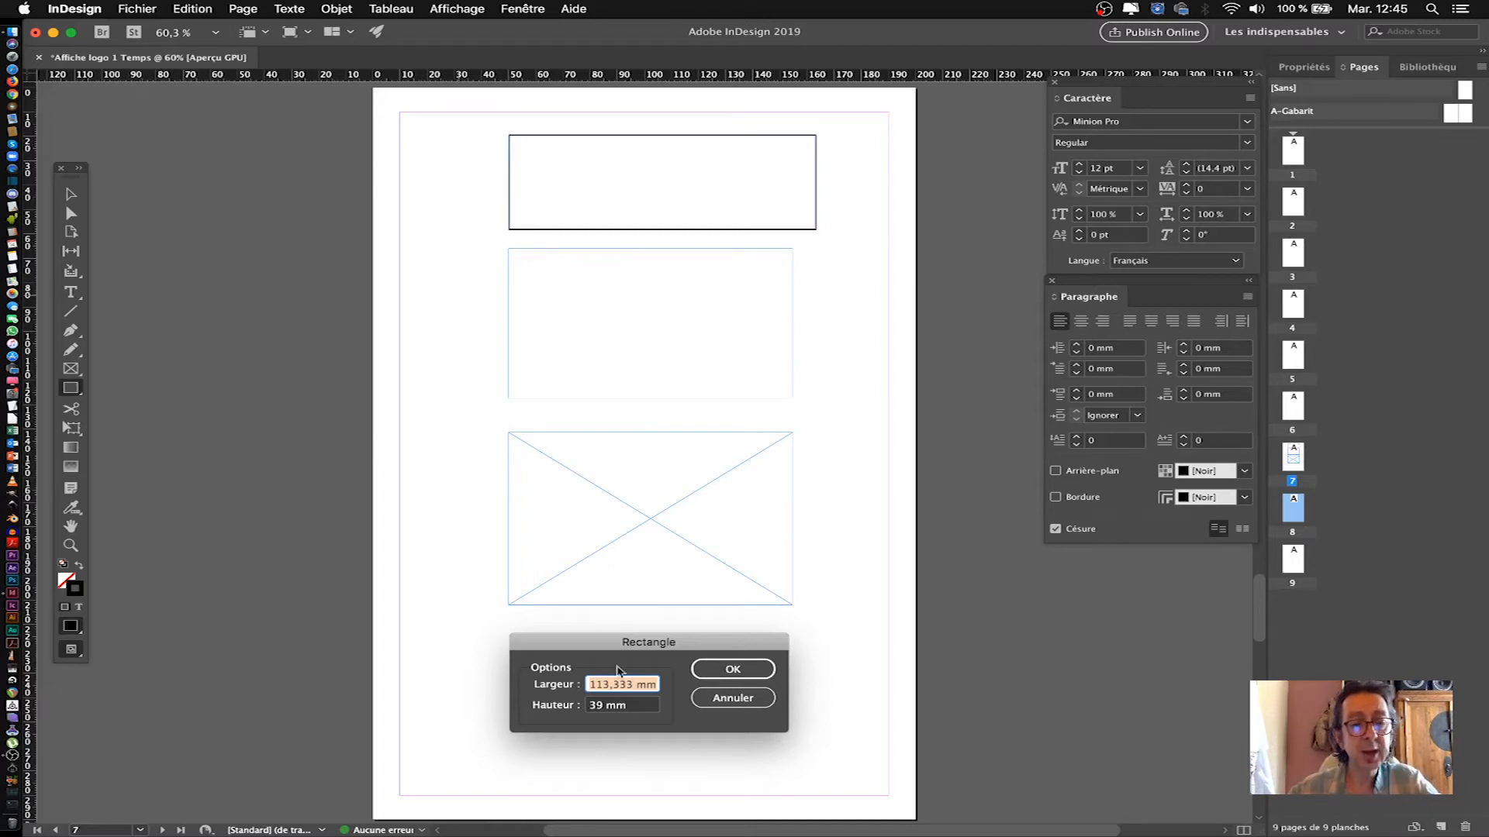
{"action": "left_click", "coordinate": [733, 670]}
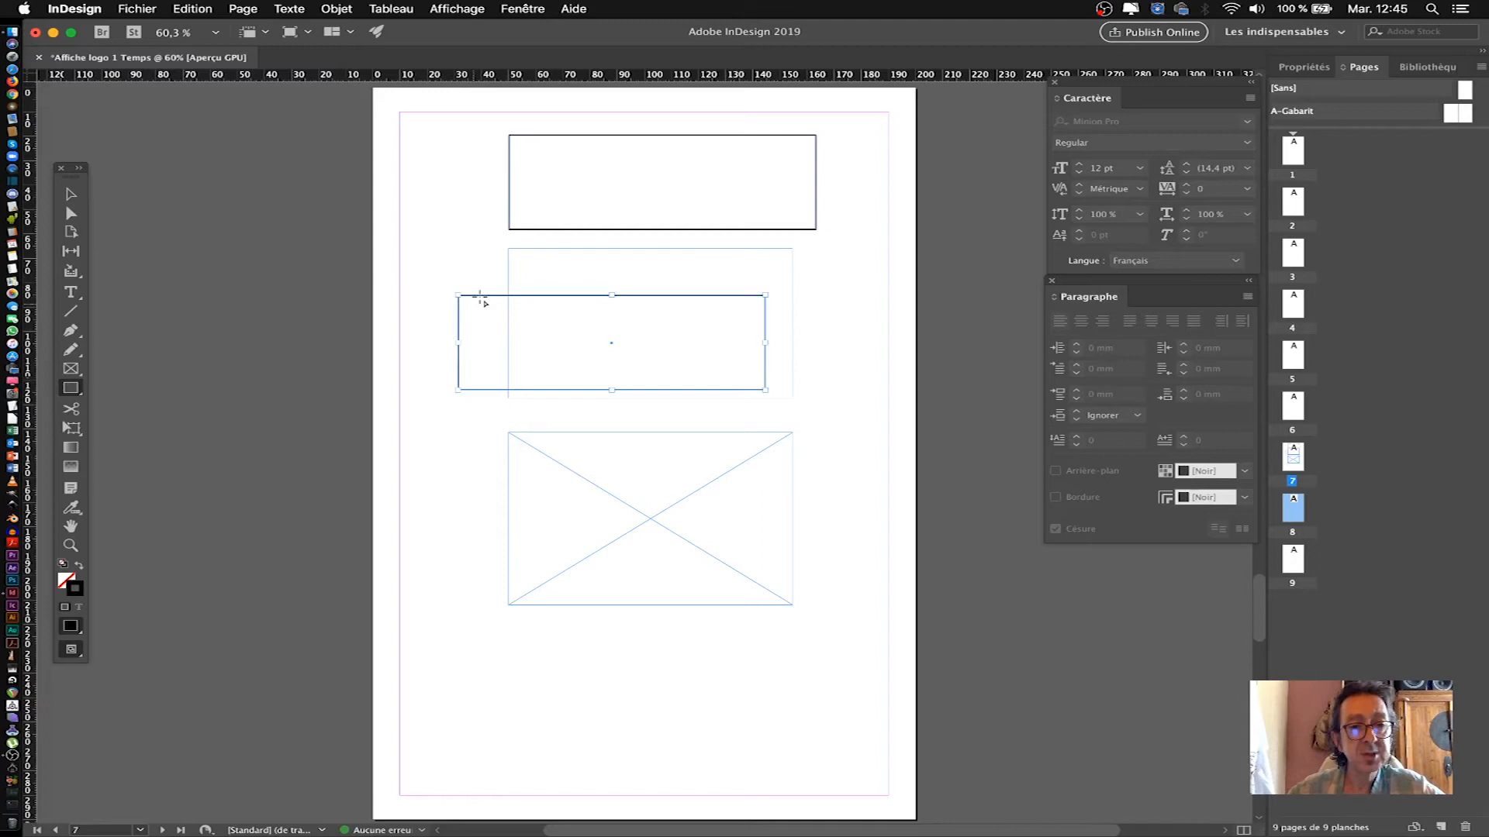
{"action": "key", "text": "BackSpace"}
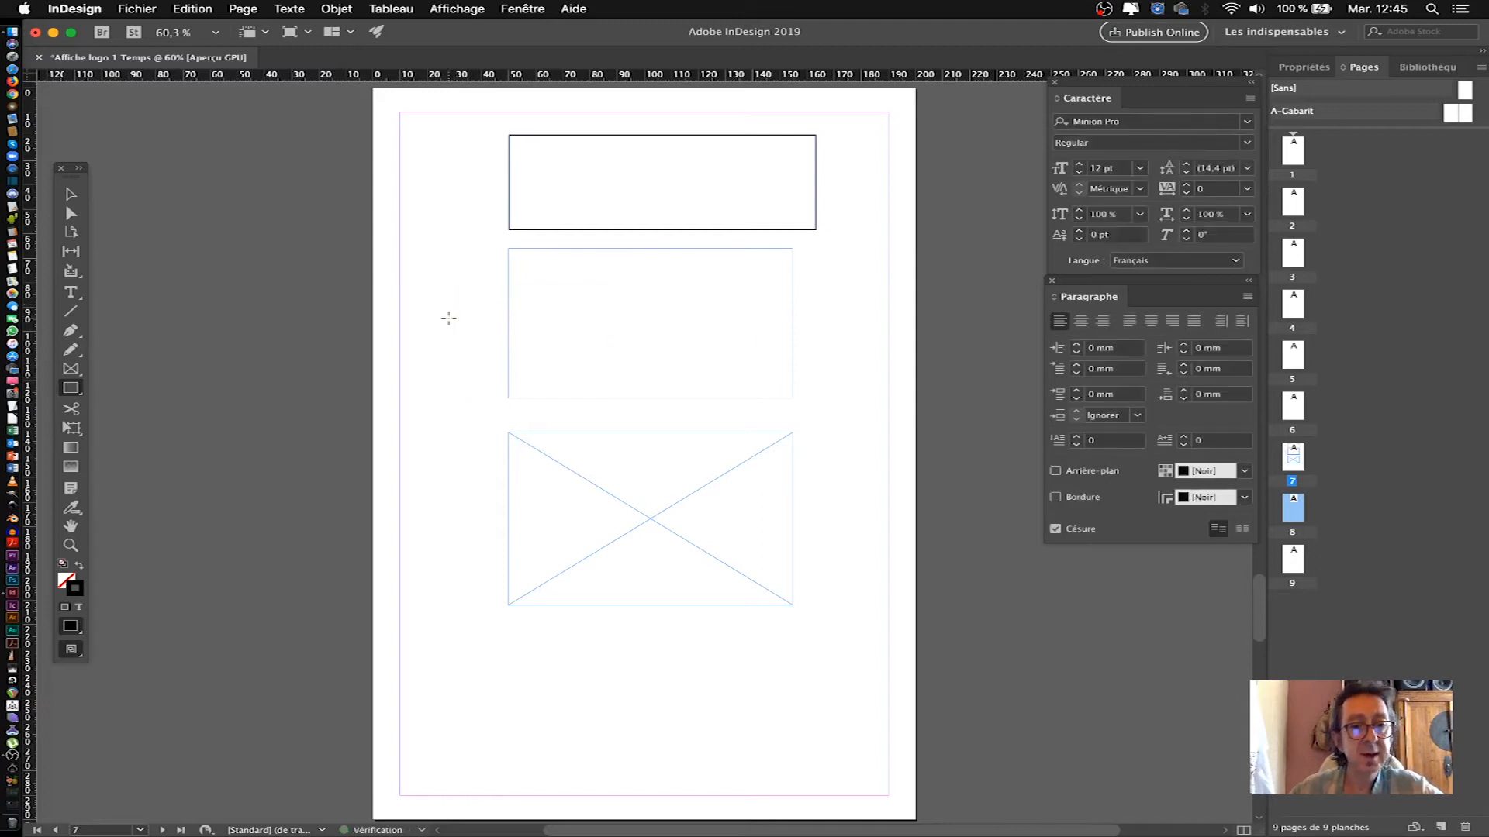
Select the empty text frame in the middle of the page and delete it
{"action": "left_click", "coordinate": [73, 213]}
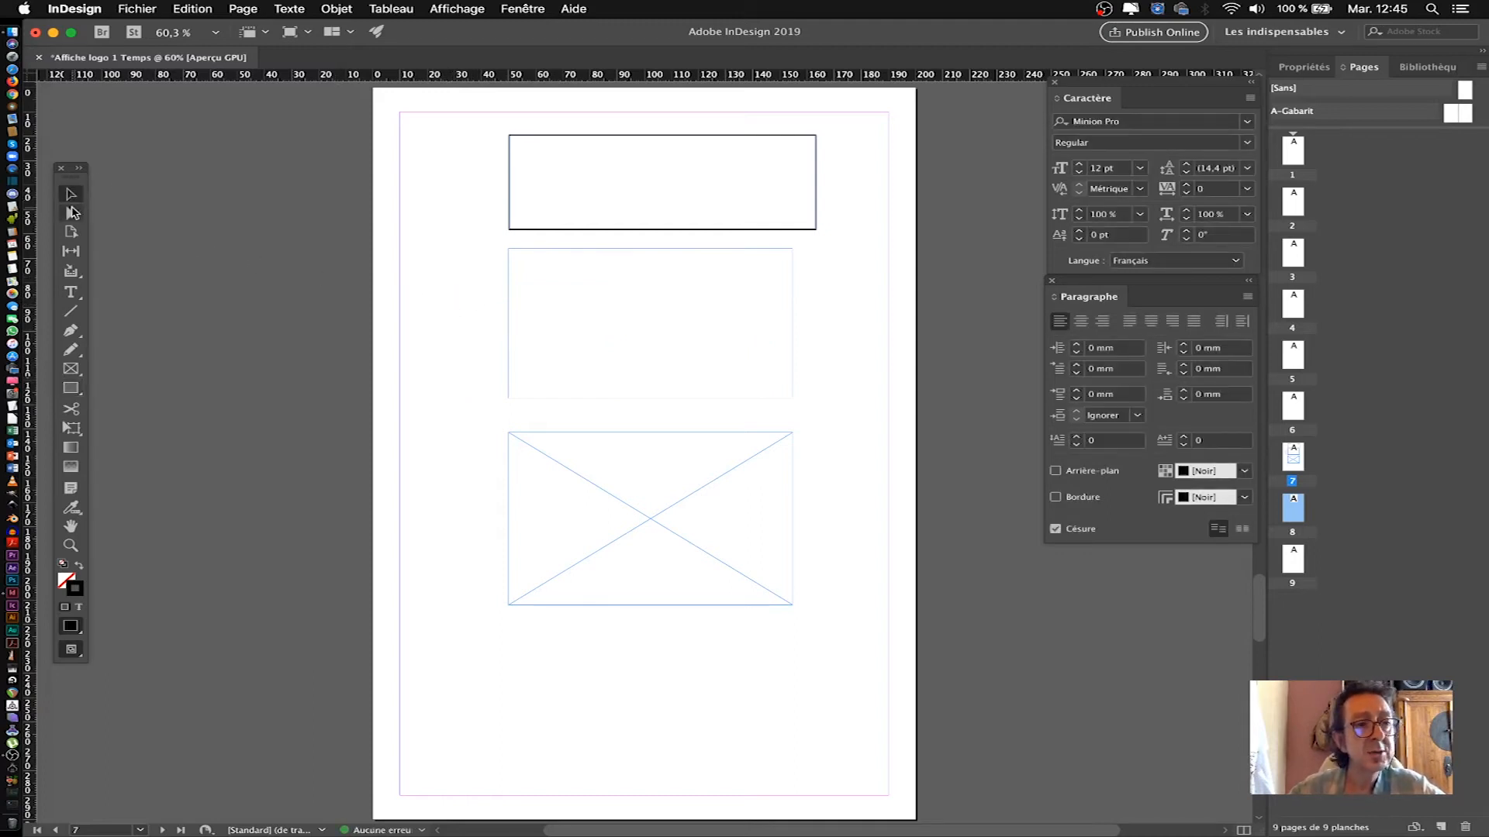
{"action": "left_click", "coordinate": [71, 194]}
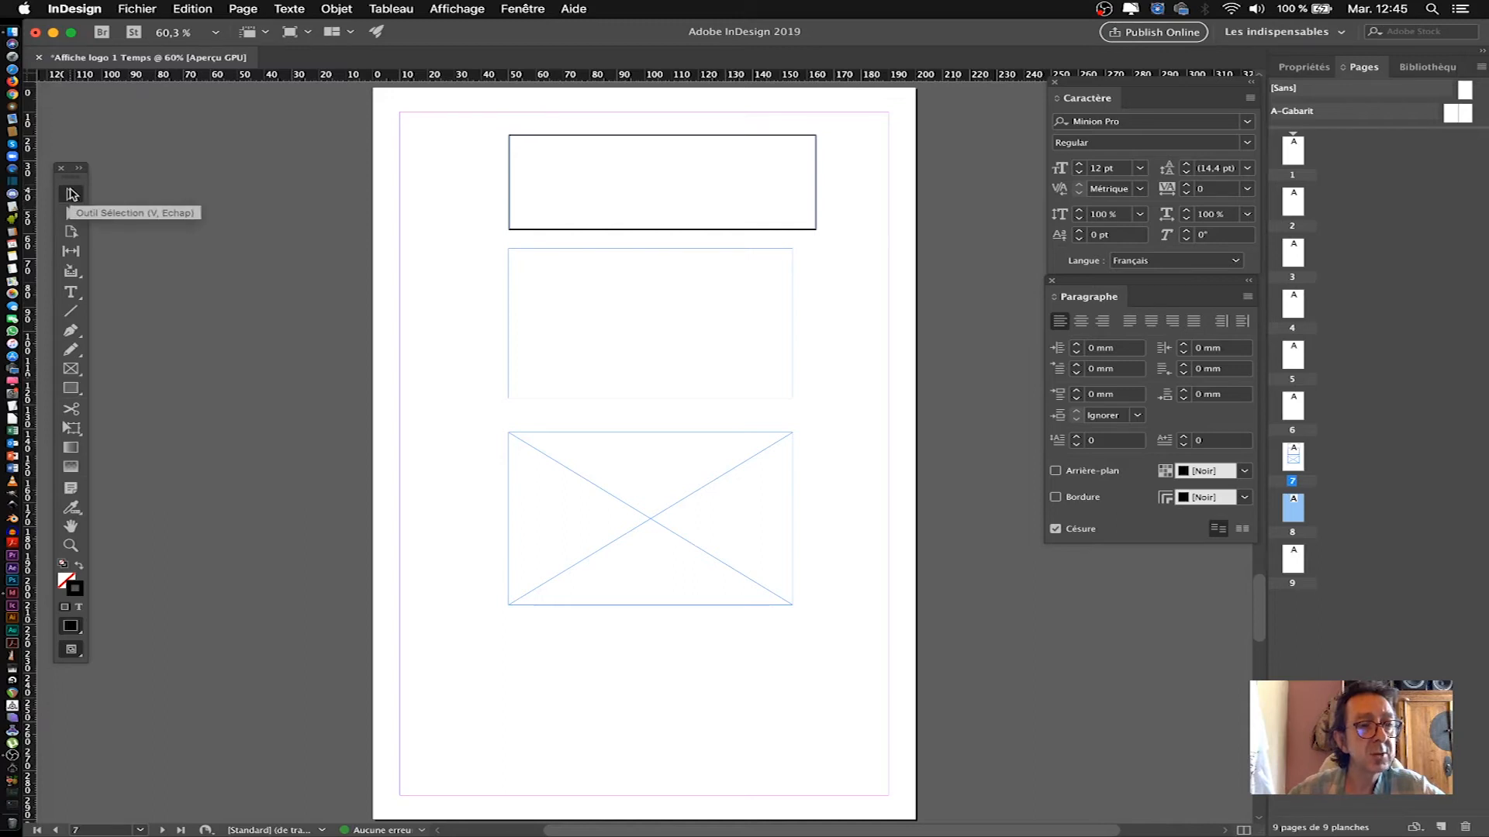
{"action": "left_click", "coordinate": [620, 250]}
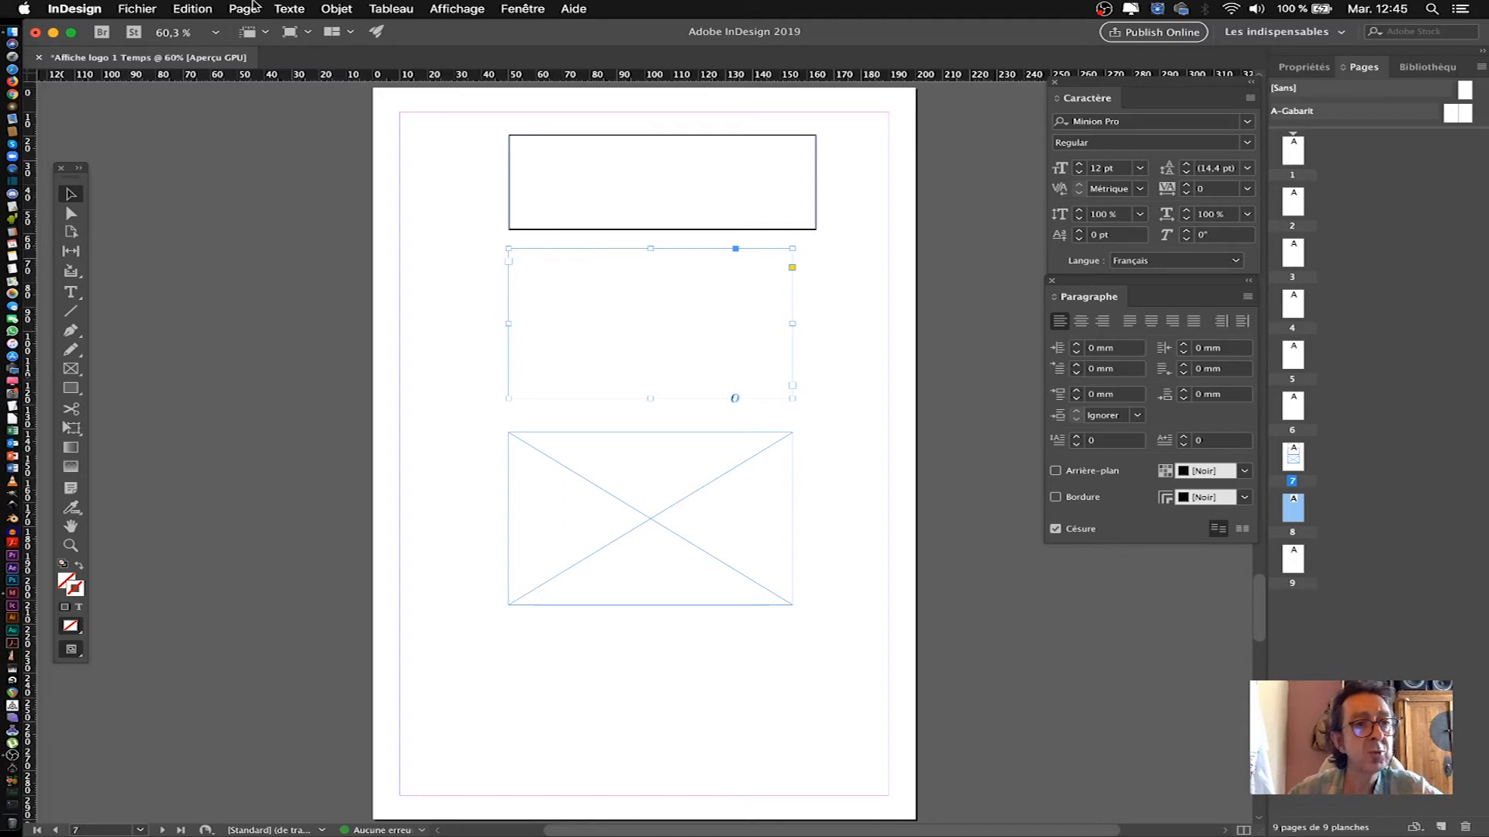
{"action": "left_click", "coordinate": [193, 8]}
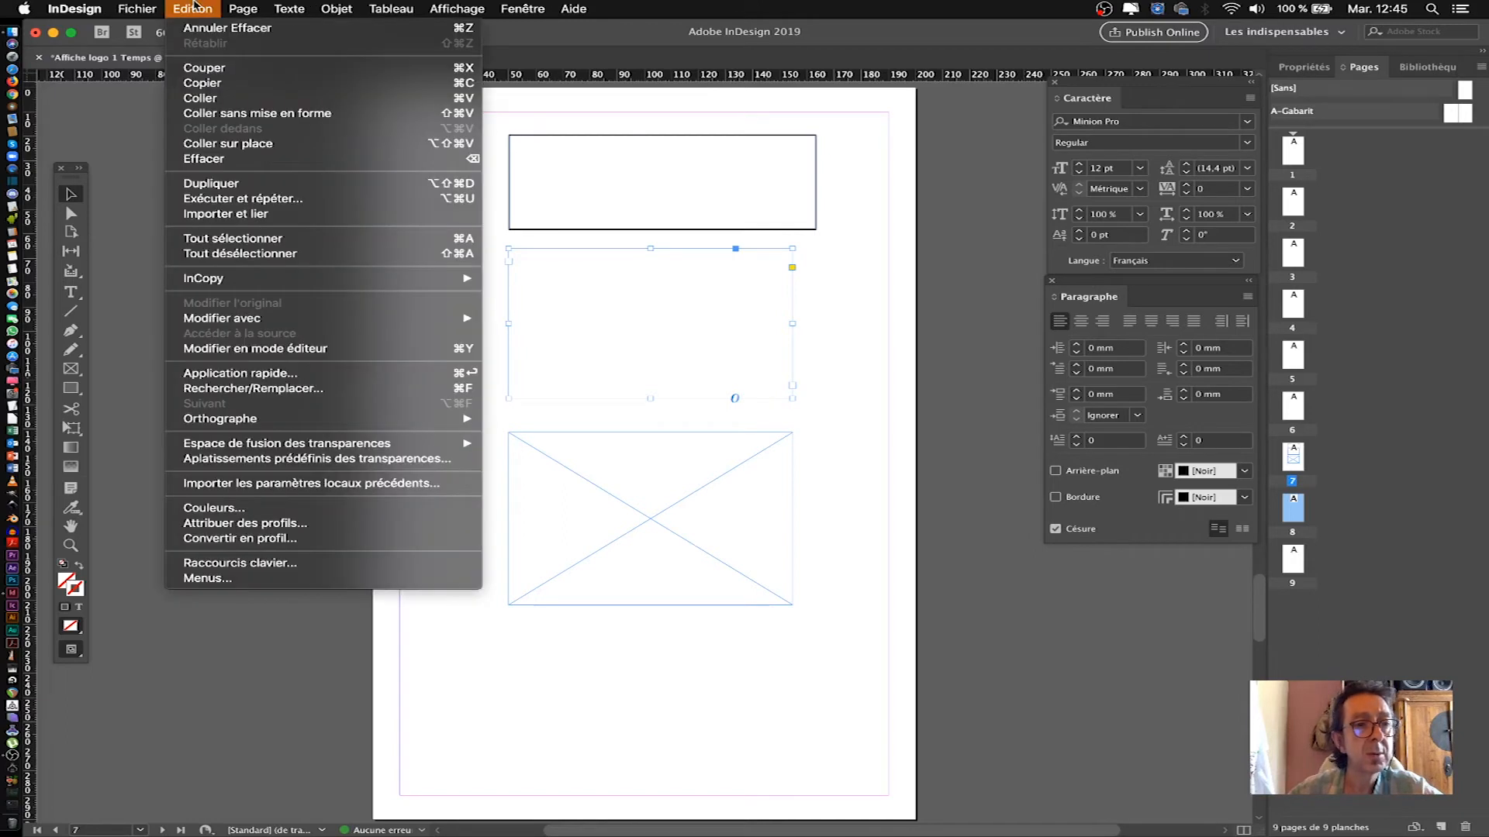
{"action": "left_click", "coordinate": [203, 159]}
Delete the outlined rectangle and the crossed image frame, selecting the image frame with a marquee
{"action": "left_click_drag", "start_coordinate": [468, 379], "coordinate": [828, 635]}
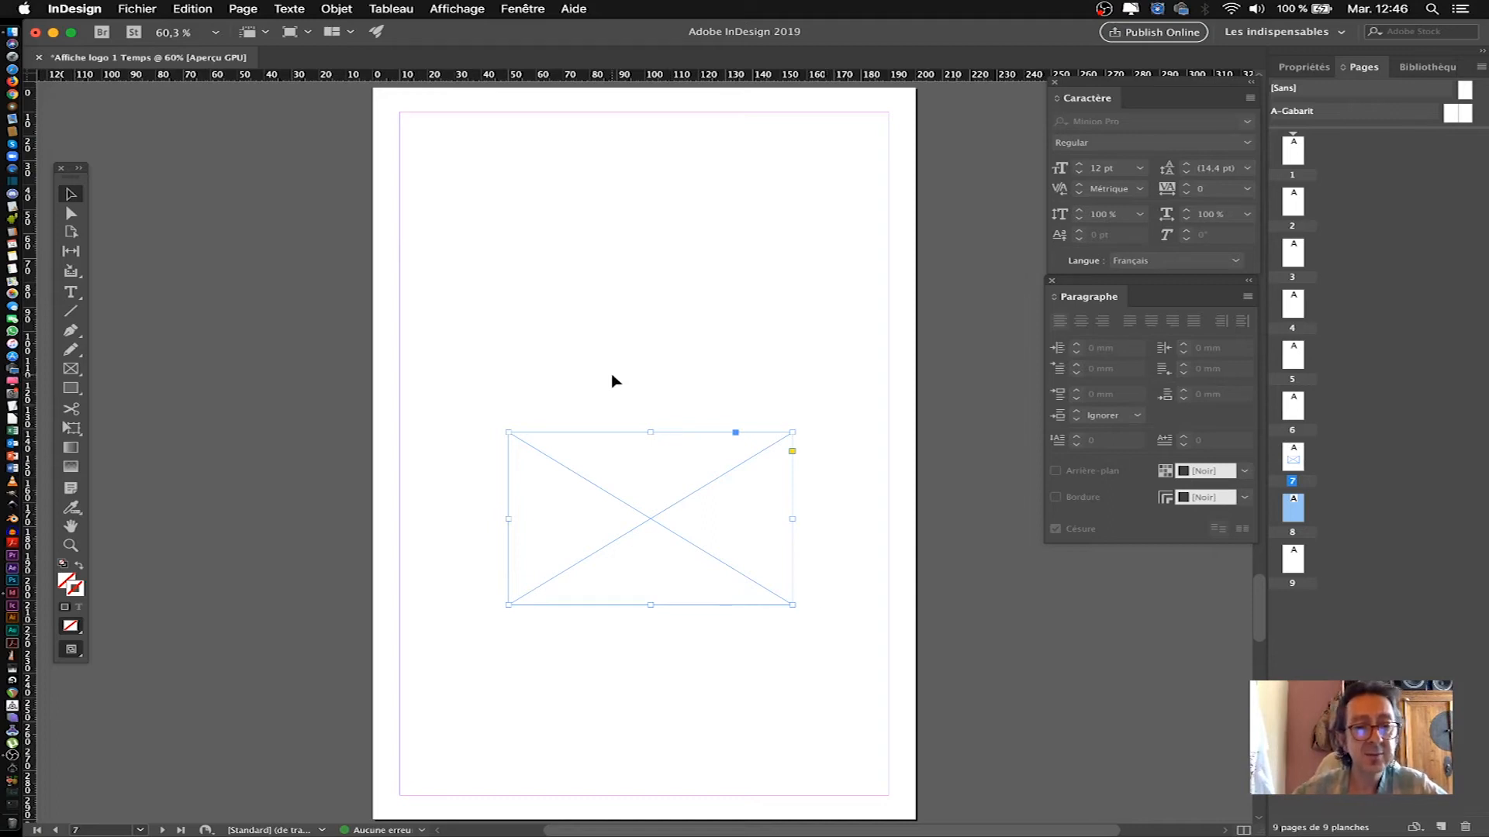
{"action": "left_click", "coordinate": [574, 374]}
{"action": "left_click_drag", "start_coordinate": [456, 379], "coordinate": [557, 462]}
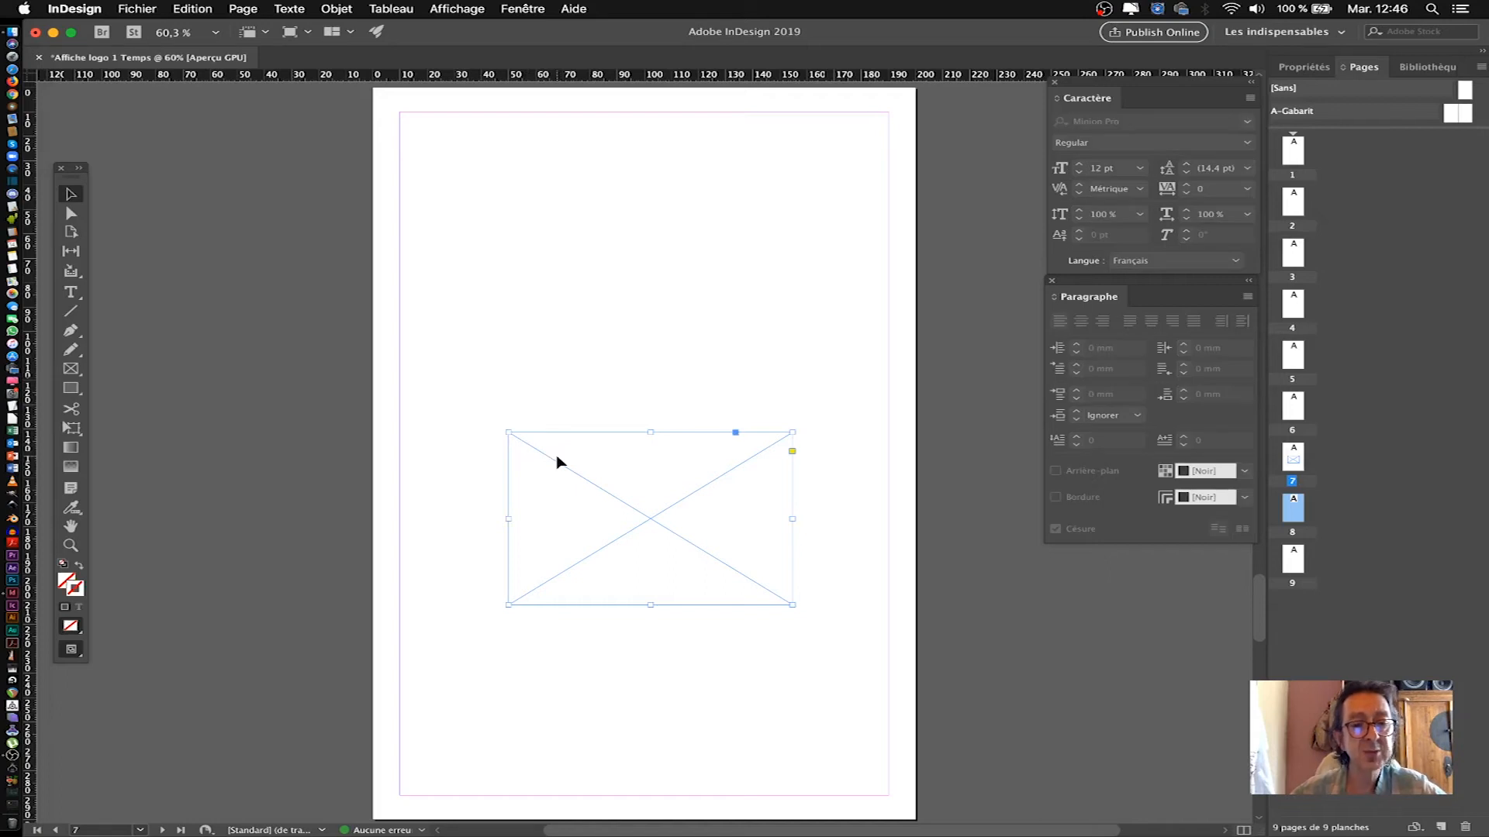
{"action": "key", "text": "Delete"}
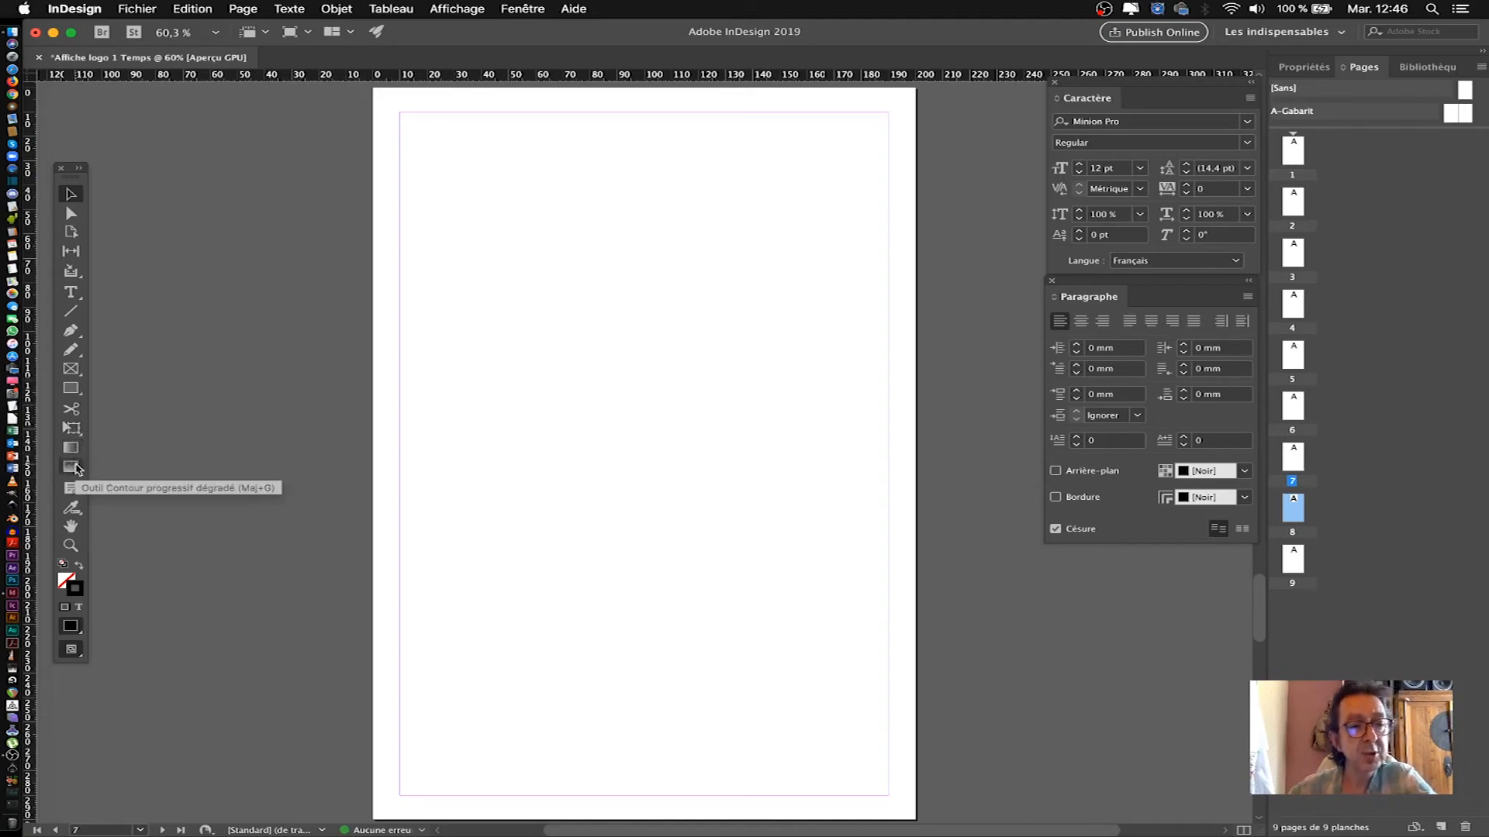
Pick the Eyedropper tool and swap the fill and stroke colours to get a black fill and no stroke
{"action": "left_click", "coordinate": [72, 507]}
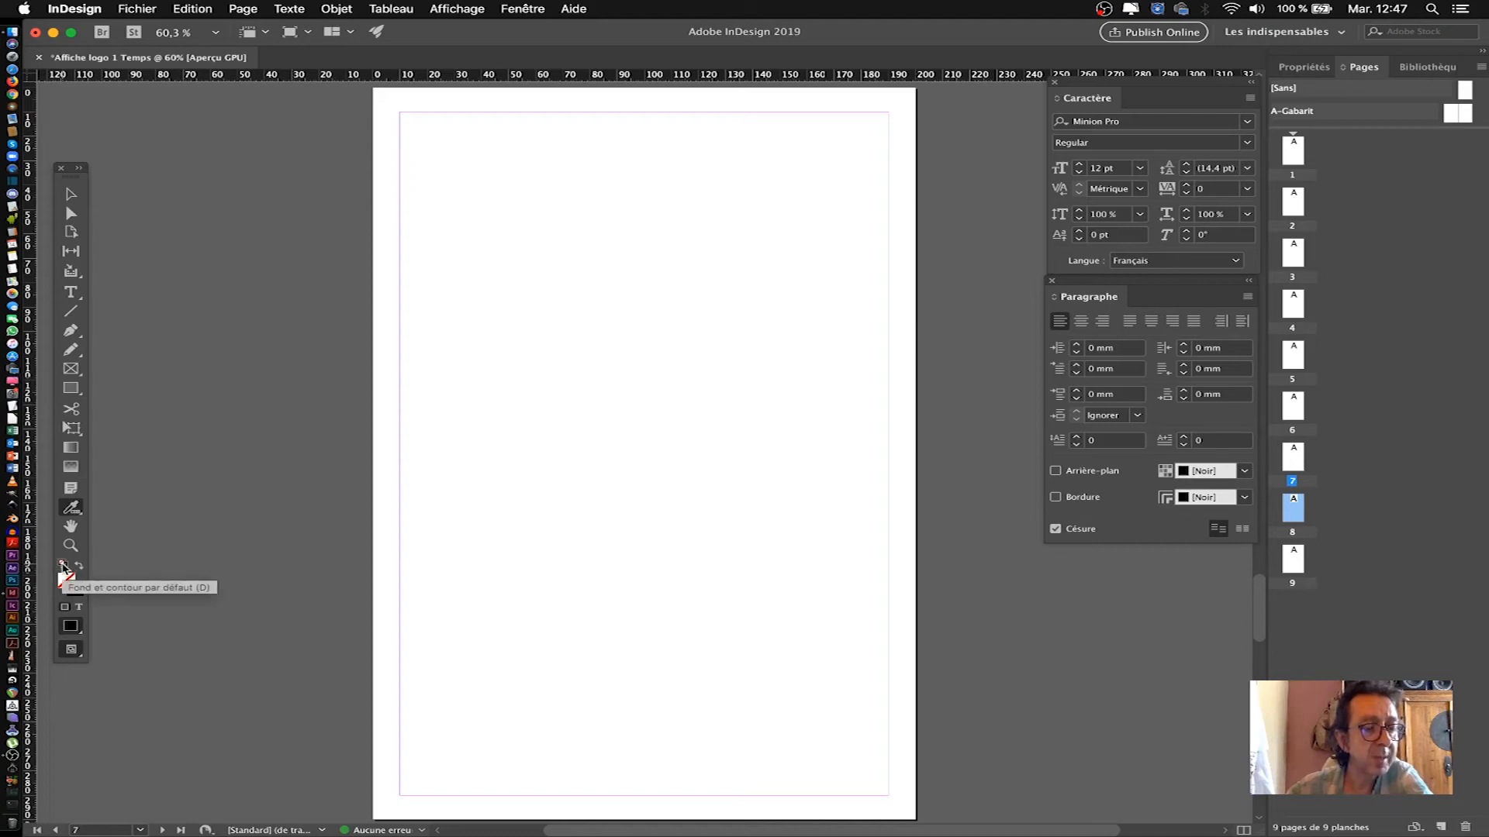
{"action": "left_click", "coordinate": [81, 564]}
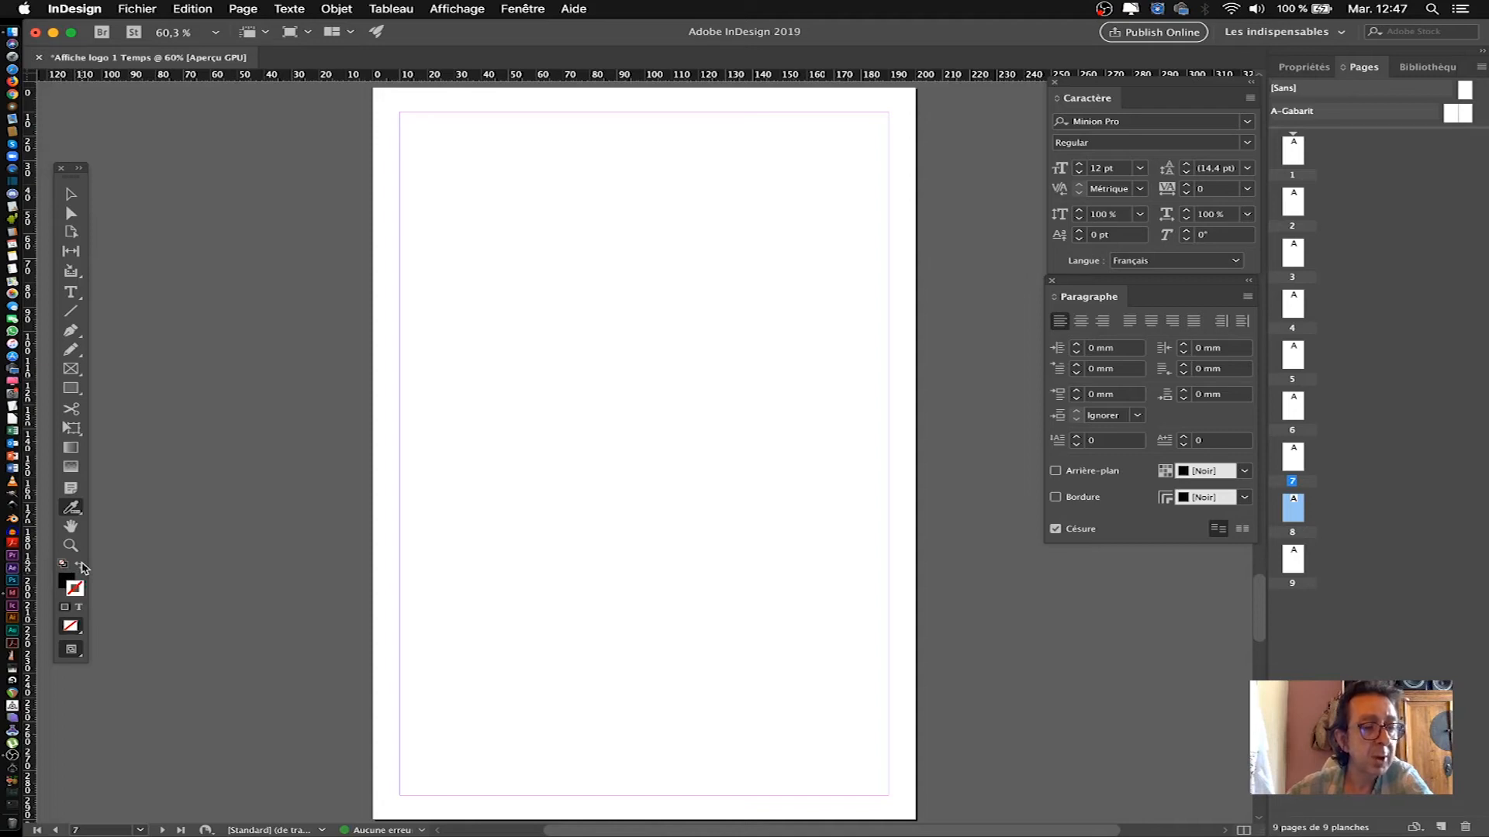
Swap the fill and stroke colours to get no fill and a black stroke
{"action": "left_click", "coordinate": [82, 565]}
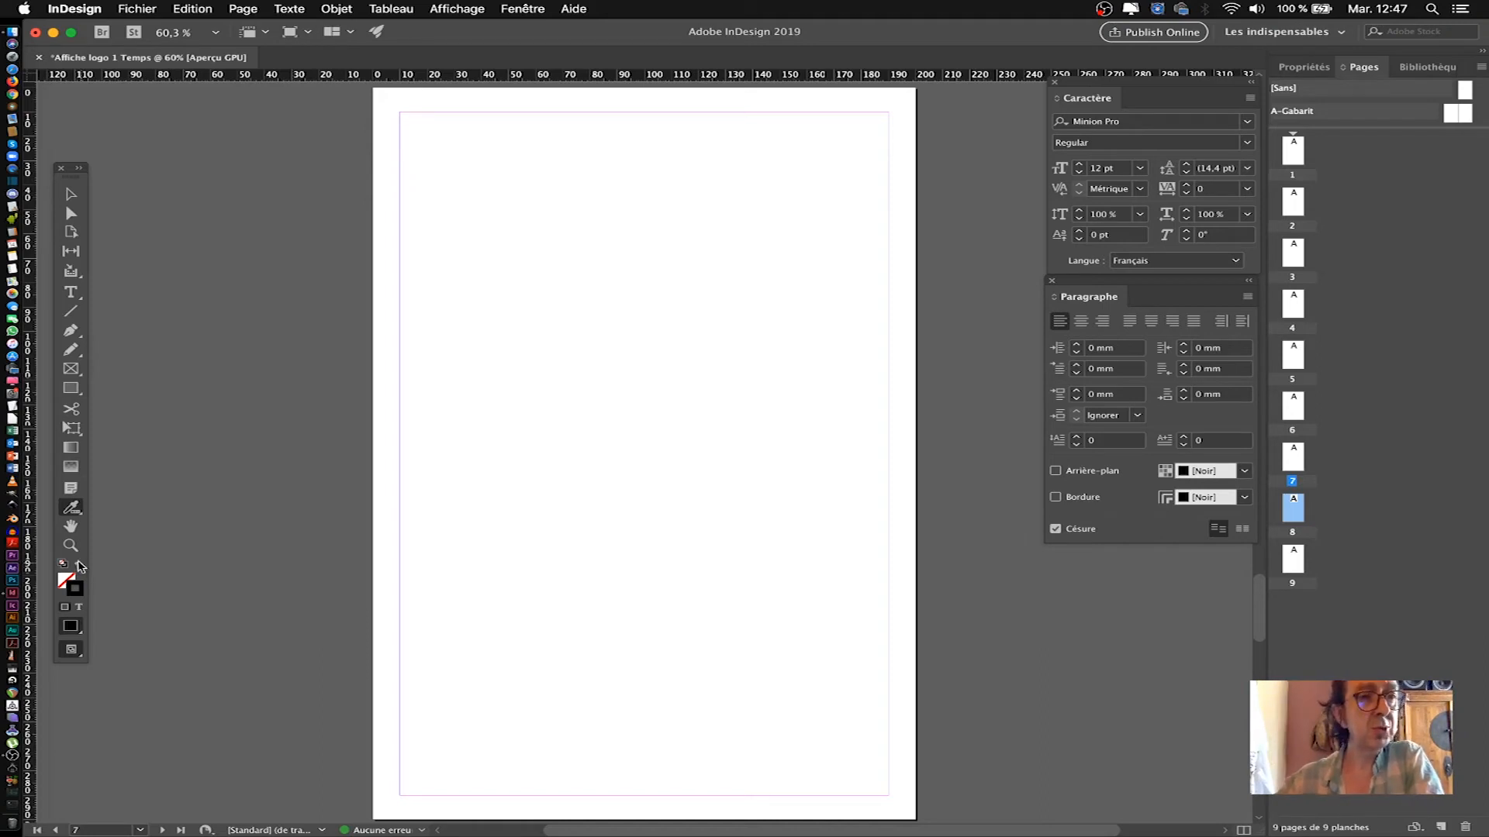
Open the General preferences, look over their options and close them without changing anything
{"action": "left_click", "coordinate": [75, 8]}
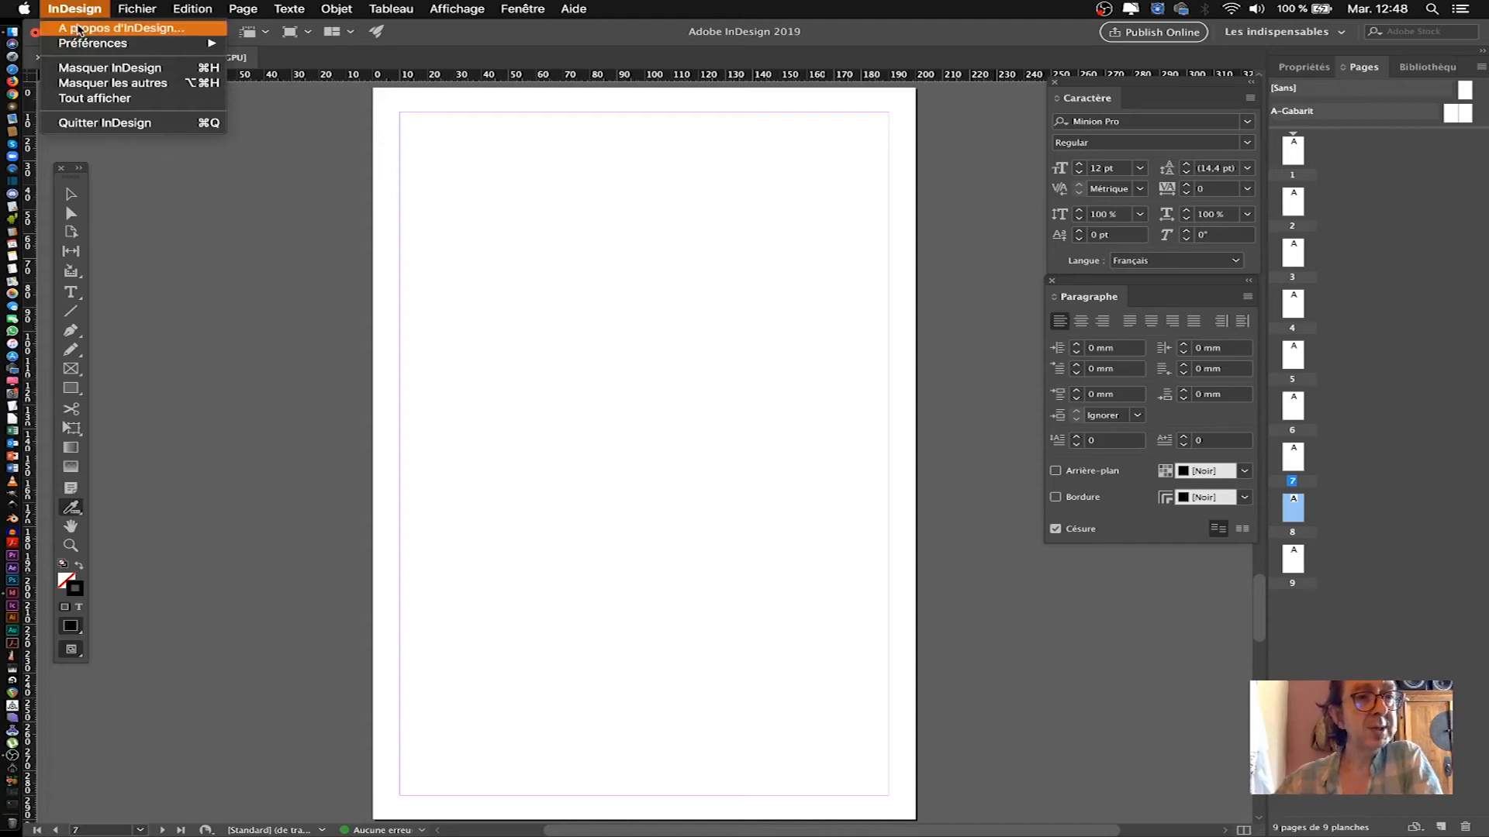
{"action": "left_click", "coordinate": [78, 30]}
{"action": "left_click", "coordinate": [71, 8]}
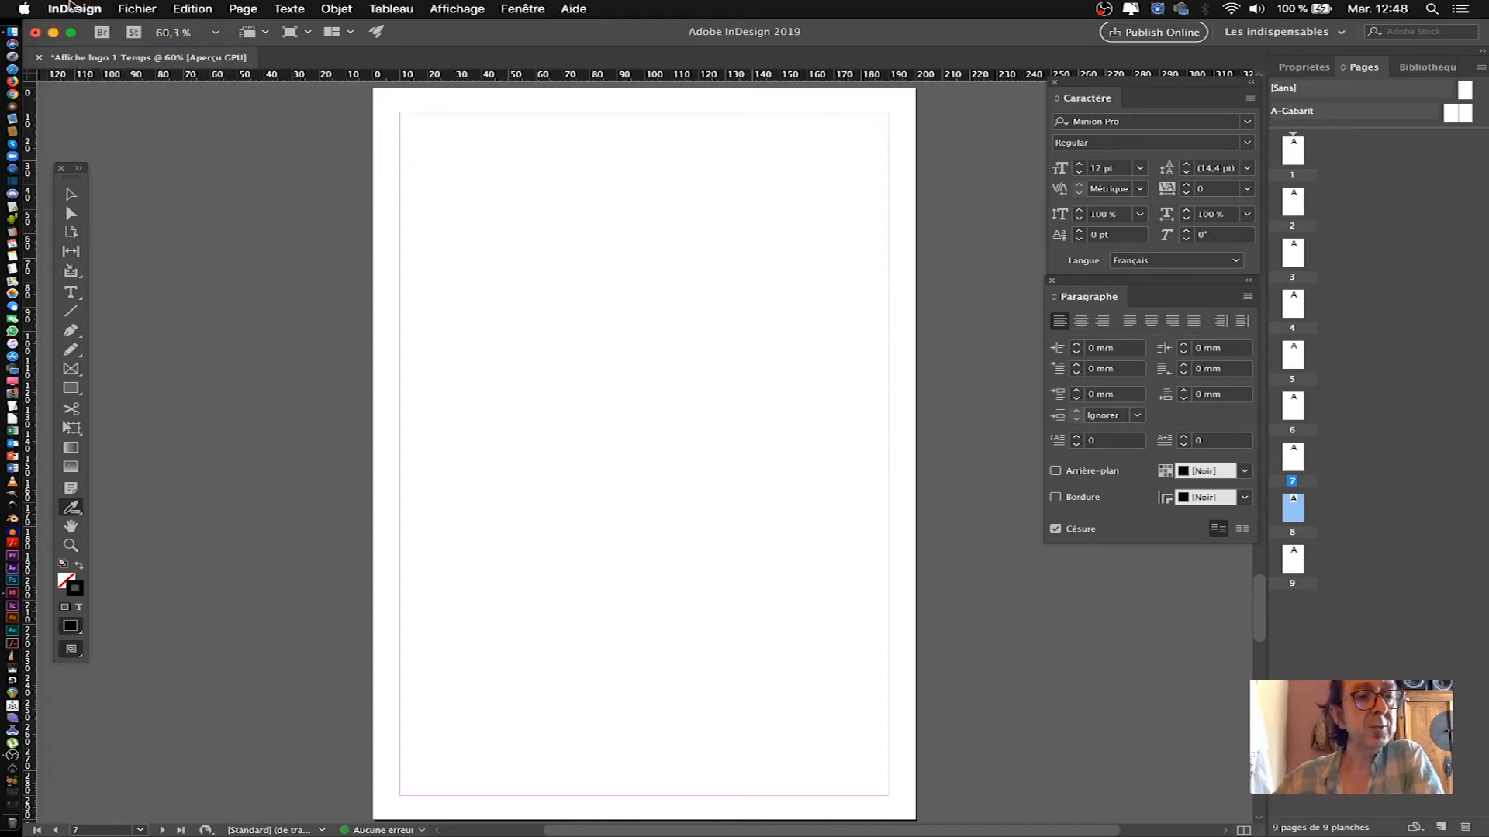
{"action": "left_click", "coordinate": [72, 6]}
{"action": "mouse_move", "coordinate": [85, 43]}
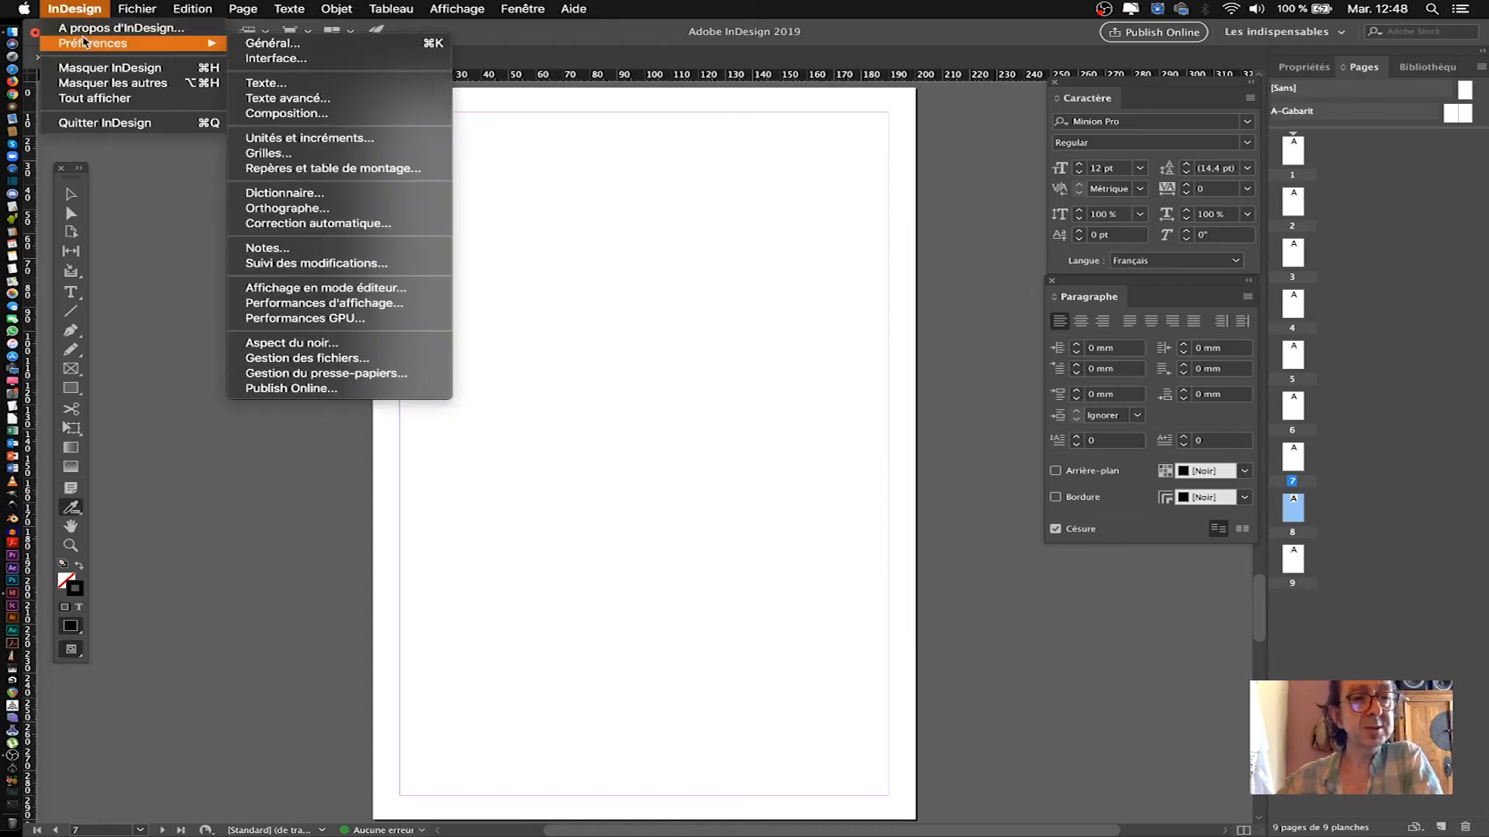
{"action": "left_click", "coordinate": [256, 43]}
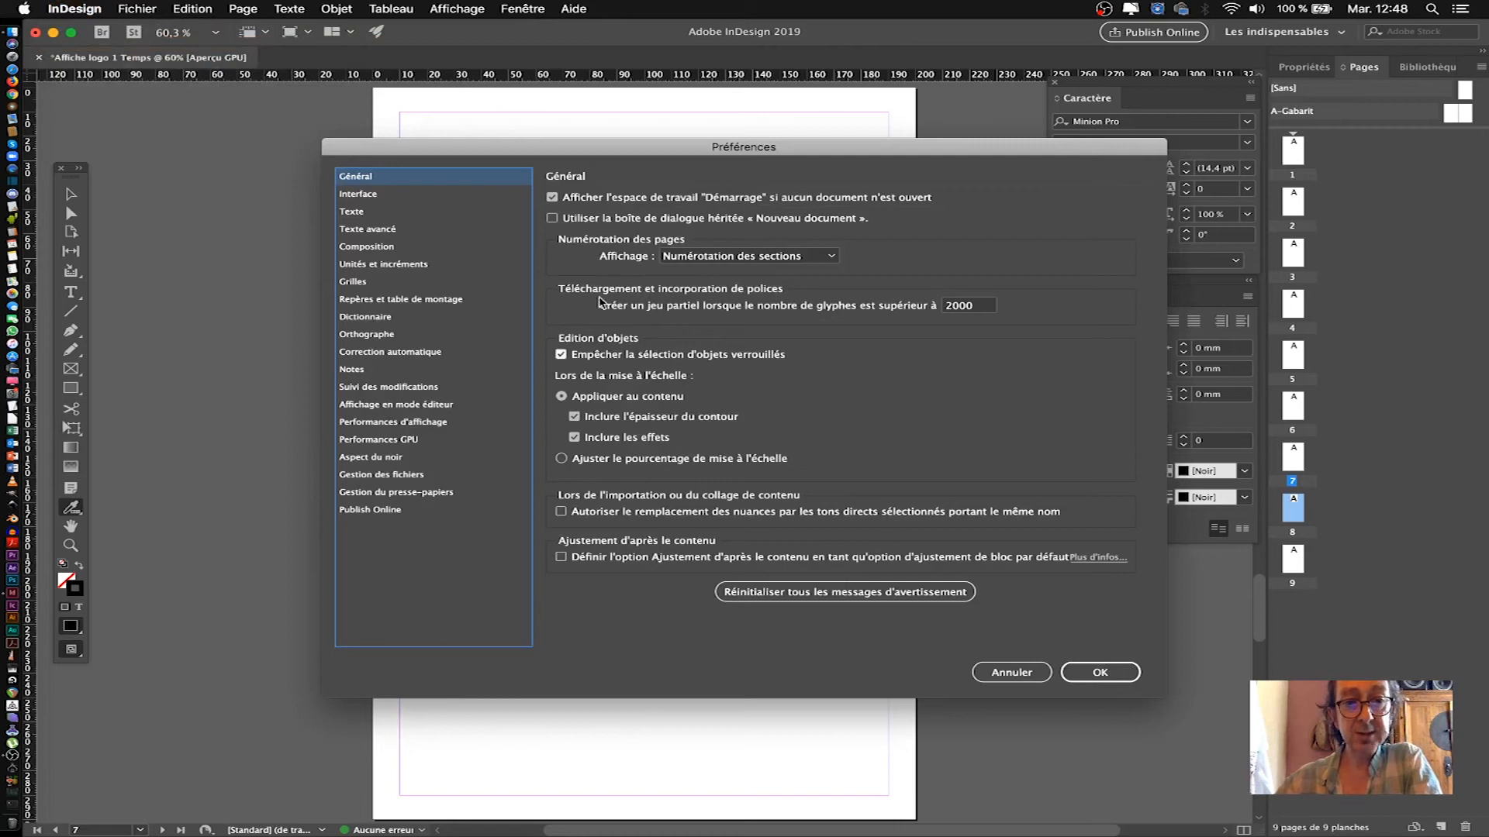
{"action": "left_click", "coordinate": [1080, 680]}
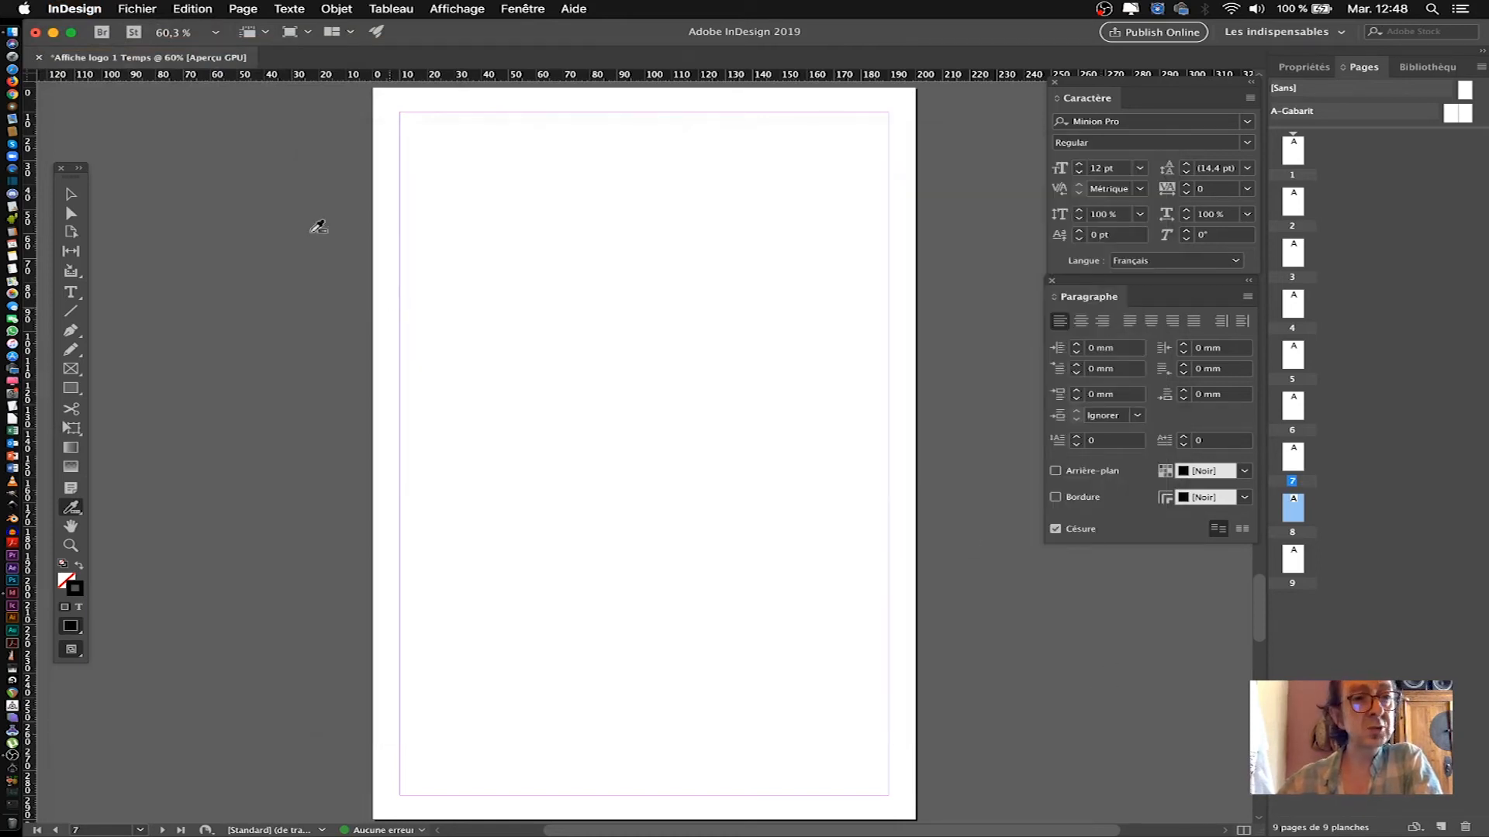
Review the available file, editing and page commands, from opening and printing to page navigation, without running any
{"action": "left_click", "coordinate": [130, 7]}
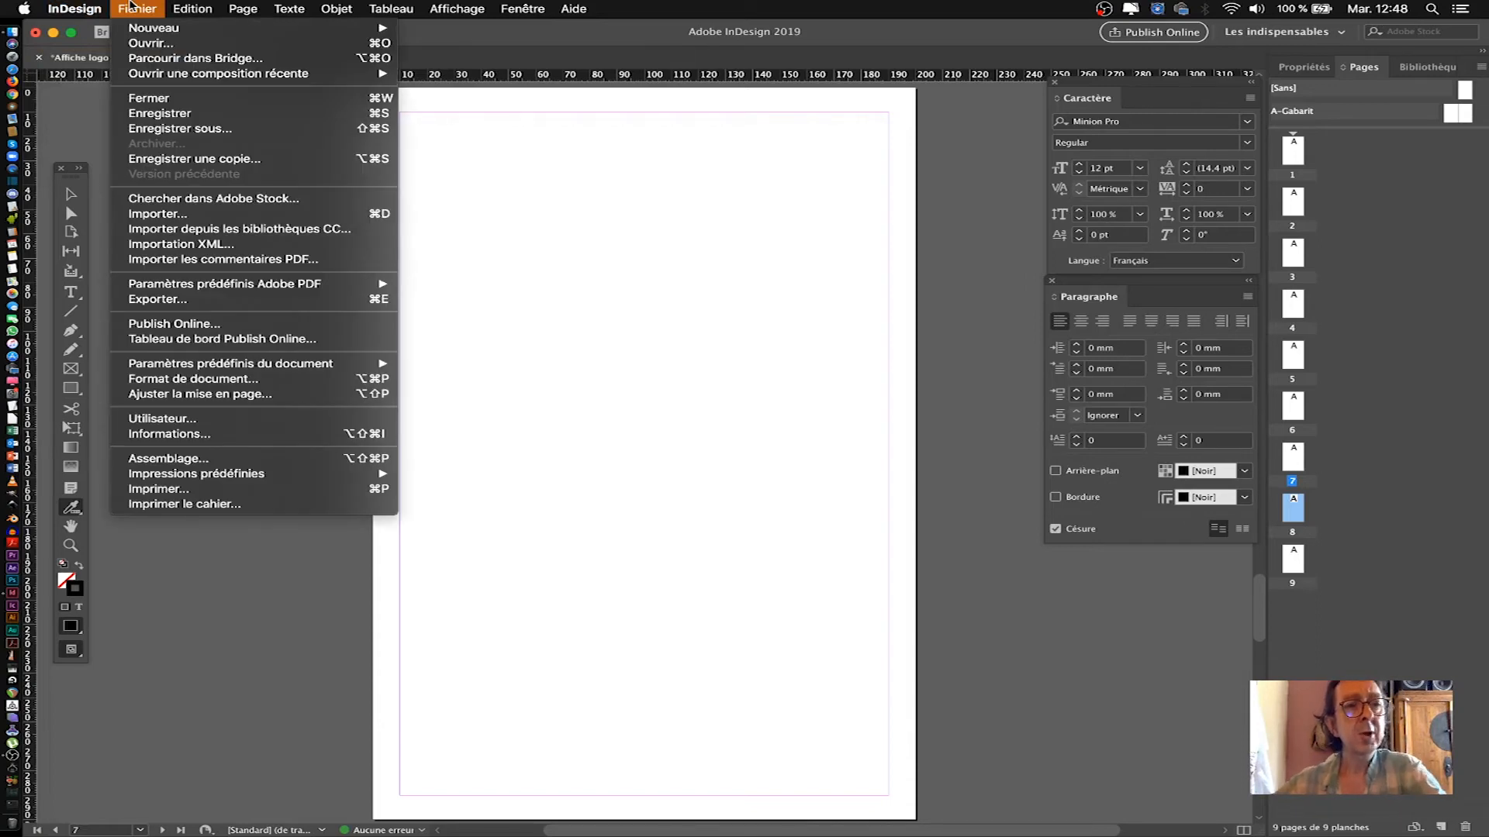
{"action": "mouse_move", "coordinate": [164, 27]}
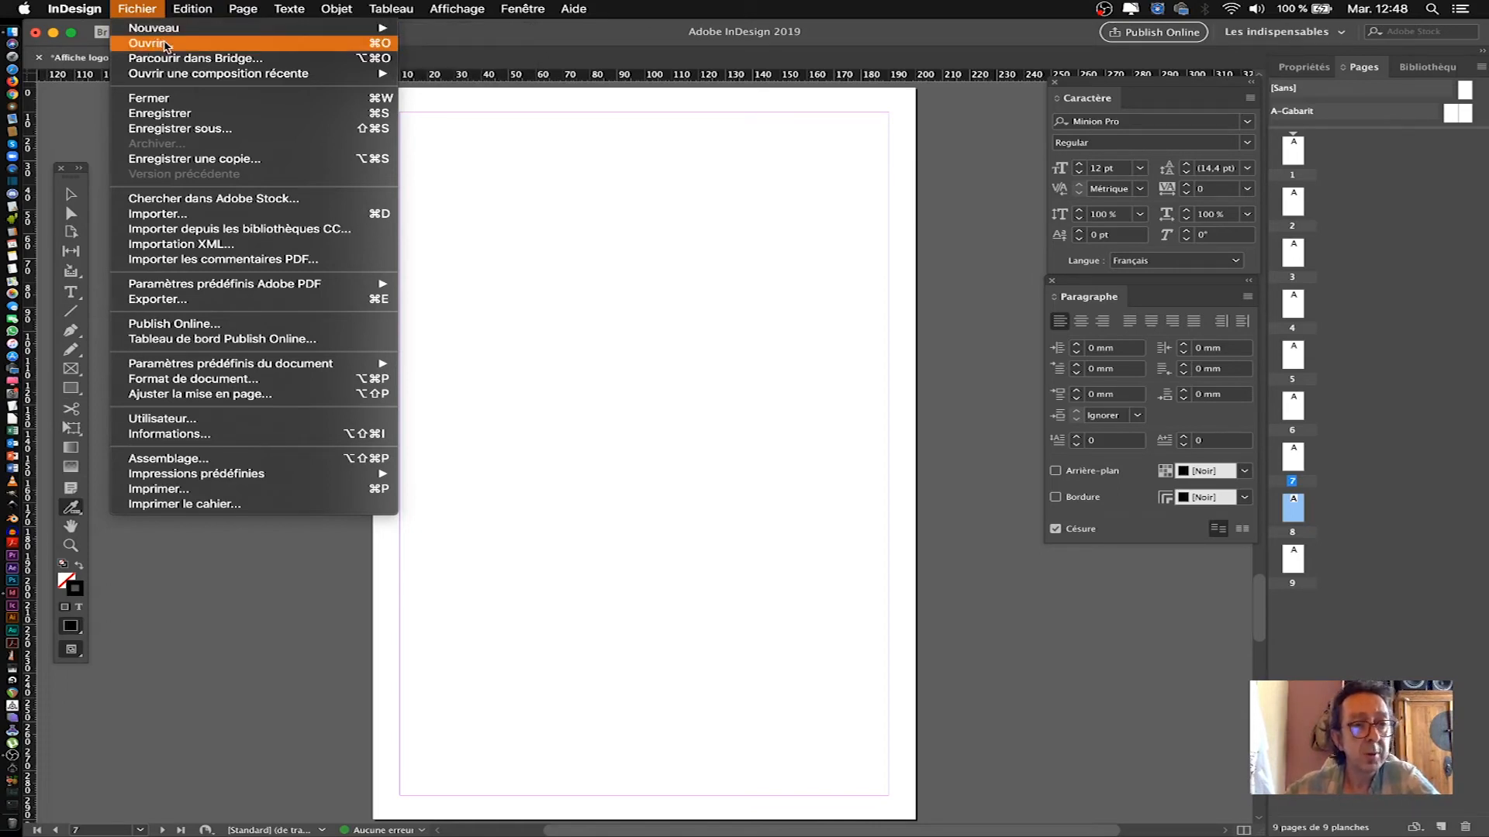
{"action": "mouse_move", "coordinate": [169, 76]}
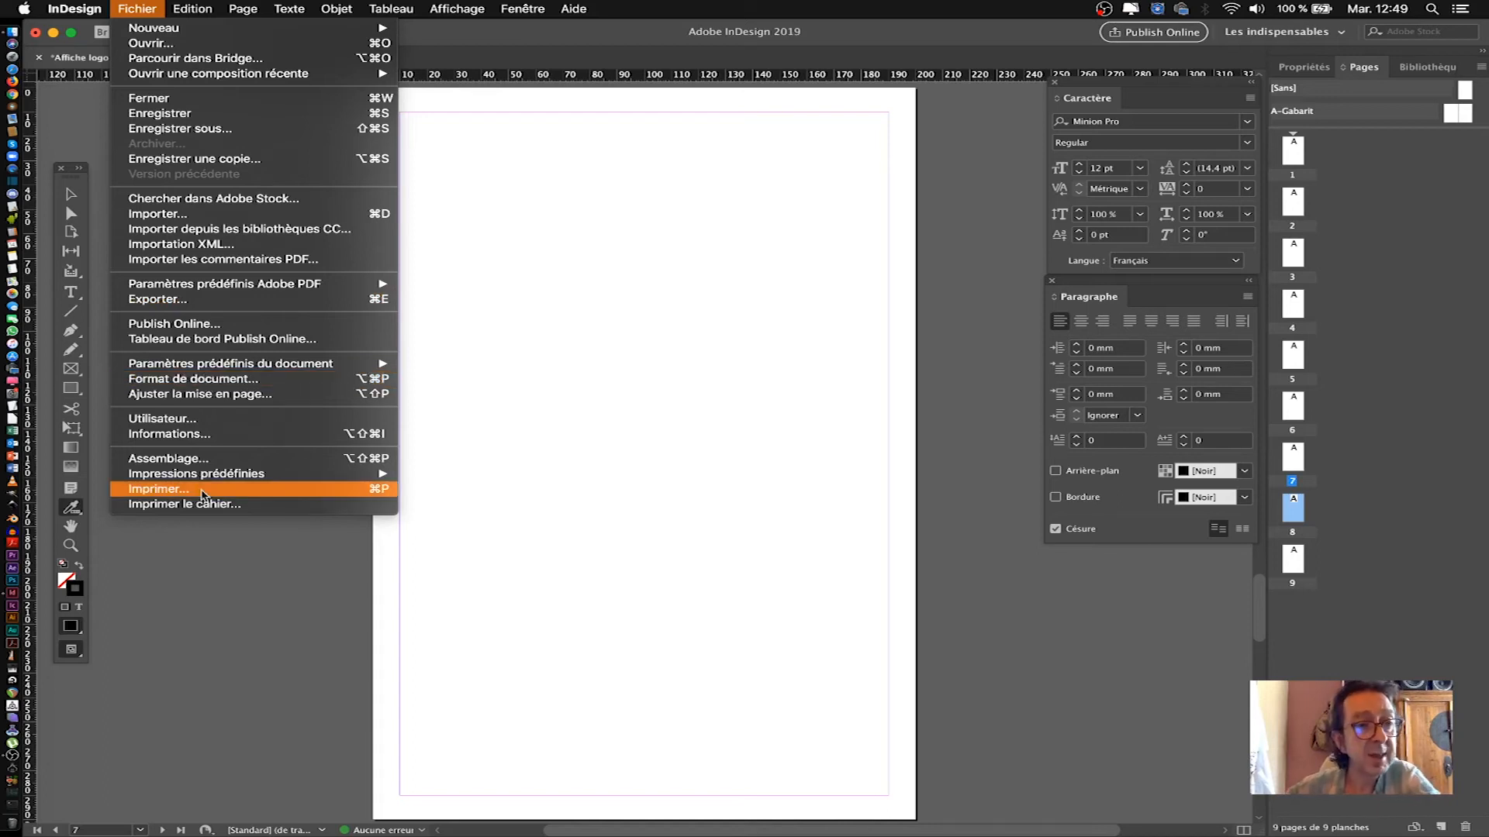
{"action": "mouse_move", "coordinate": [193, 5]}
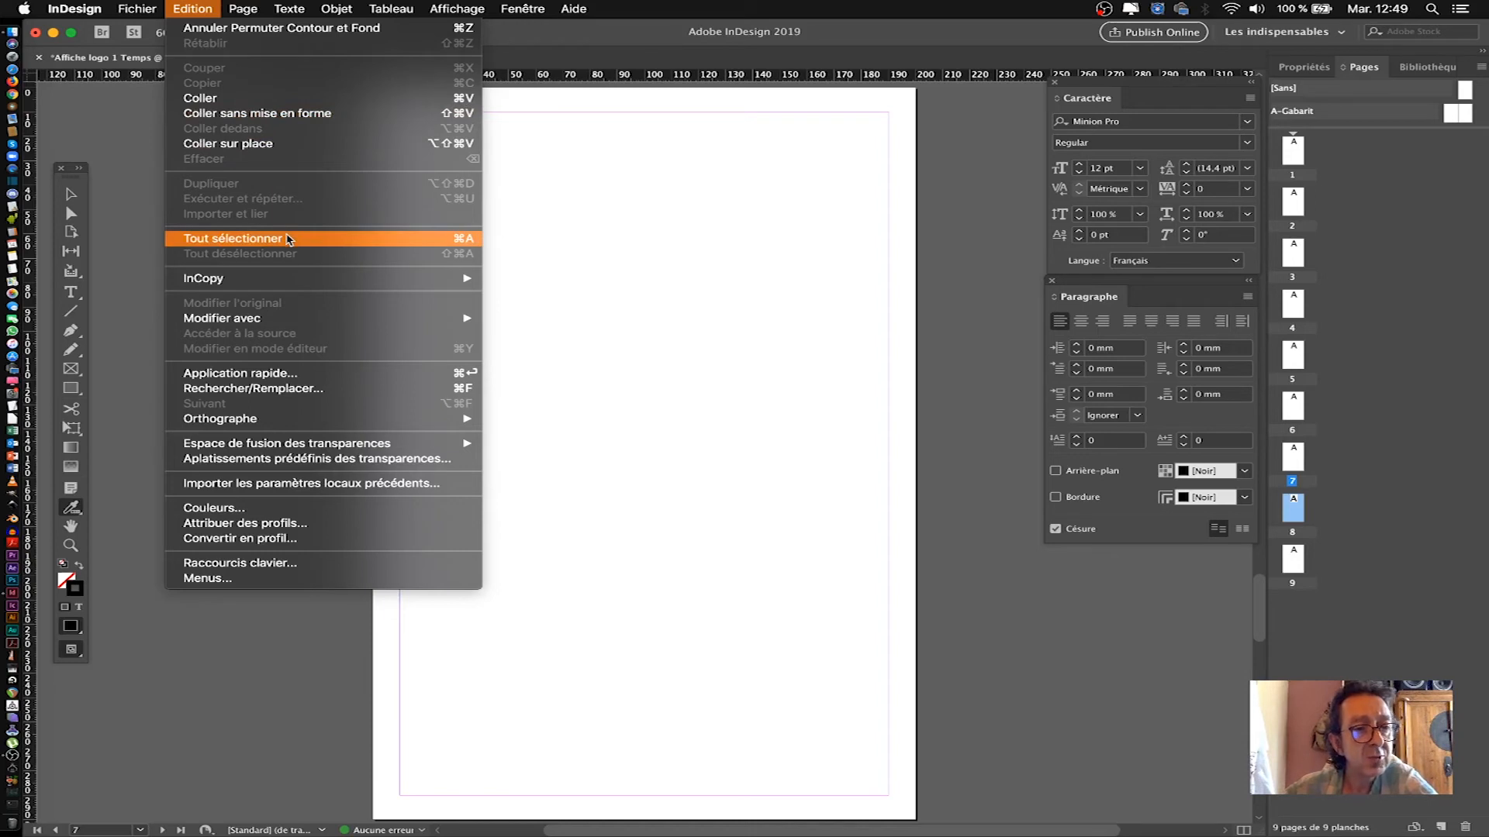
{"action": "mouse_move", "coordinate": [289, 441]}
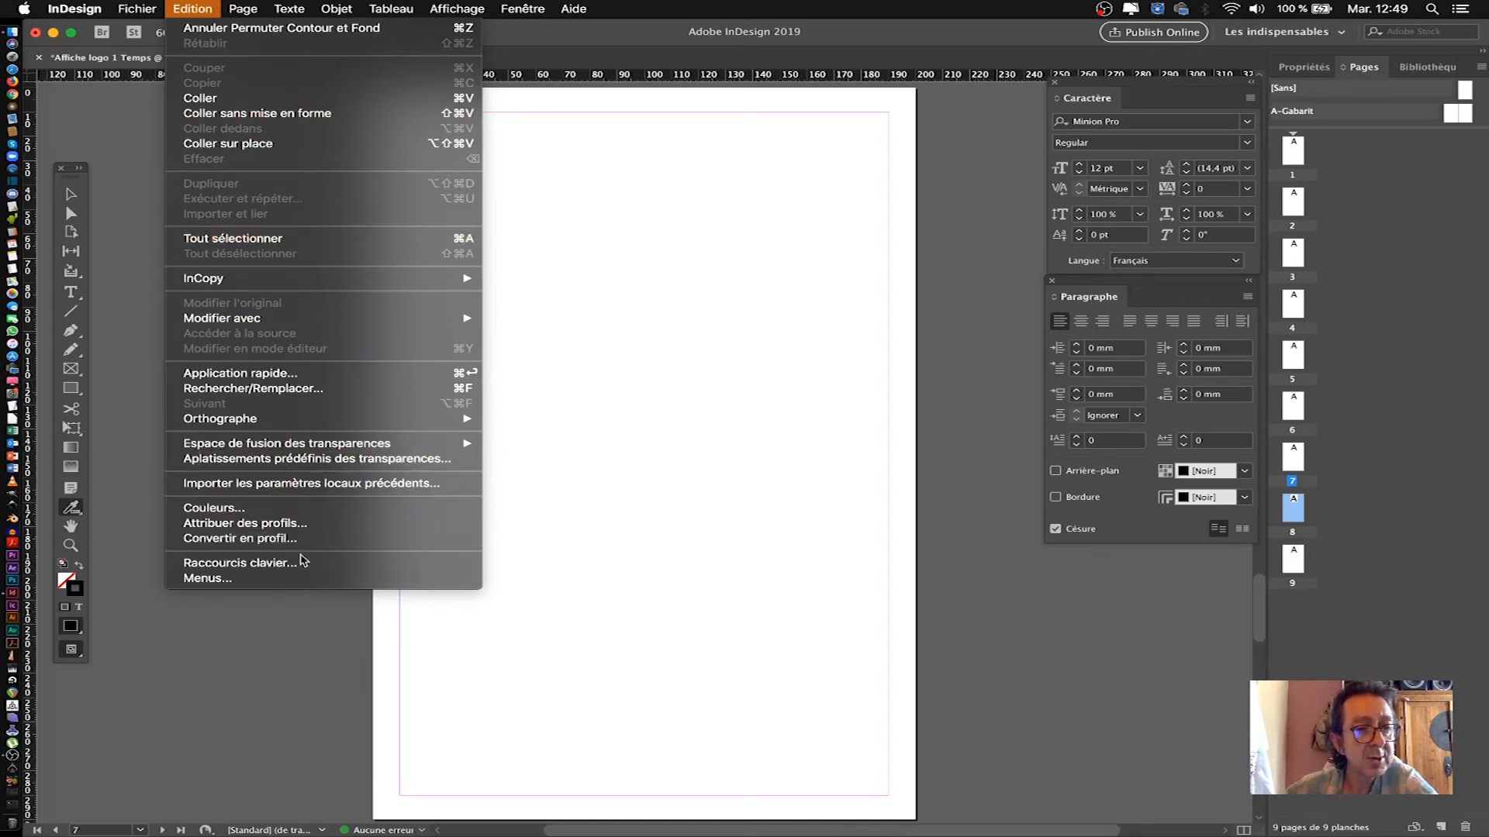
{"action": "mouse_move", "coordinate": [327, 284]}
{"action": "mouse_move", "coordinate": [242, 8]}
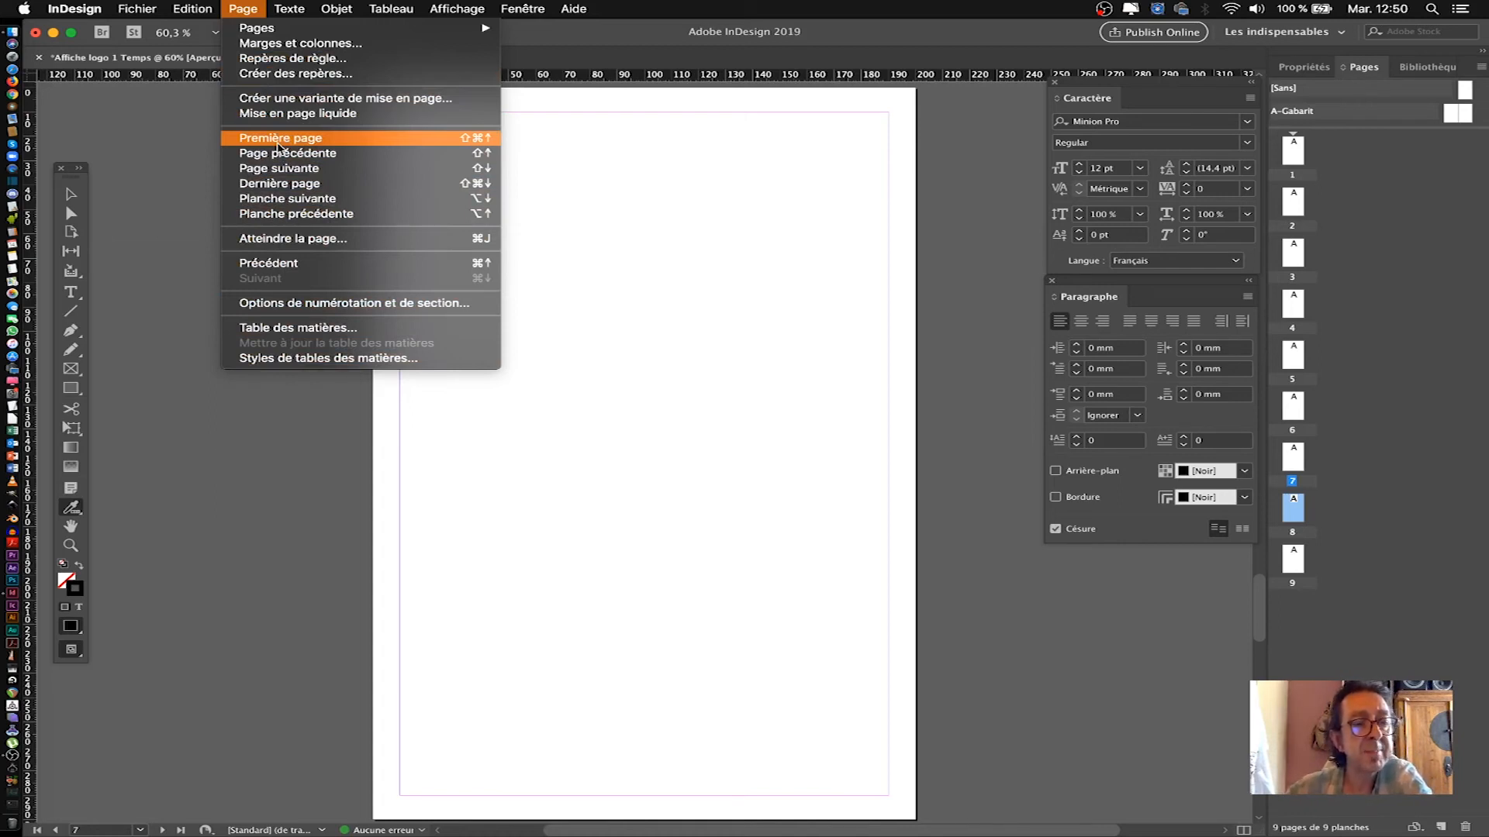
Review the object, table and display commands, including transformations, text frame options, extras, grids and guides, without running any
{"action": "mouse_move", "coordinate": [297, 5]}
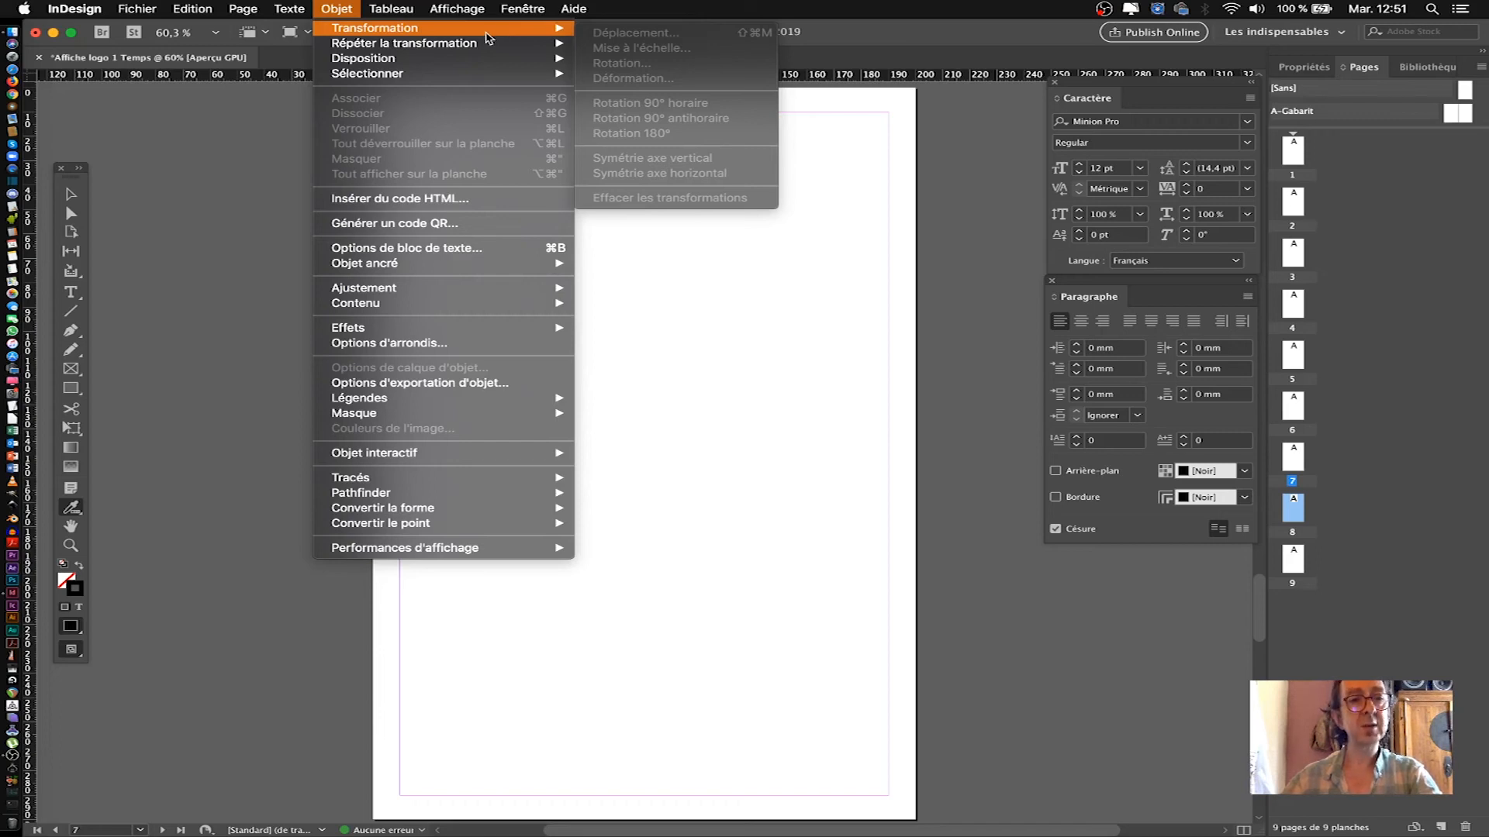
{"action": "mouse_move", "coordinate": [476, 44]}
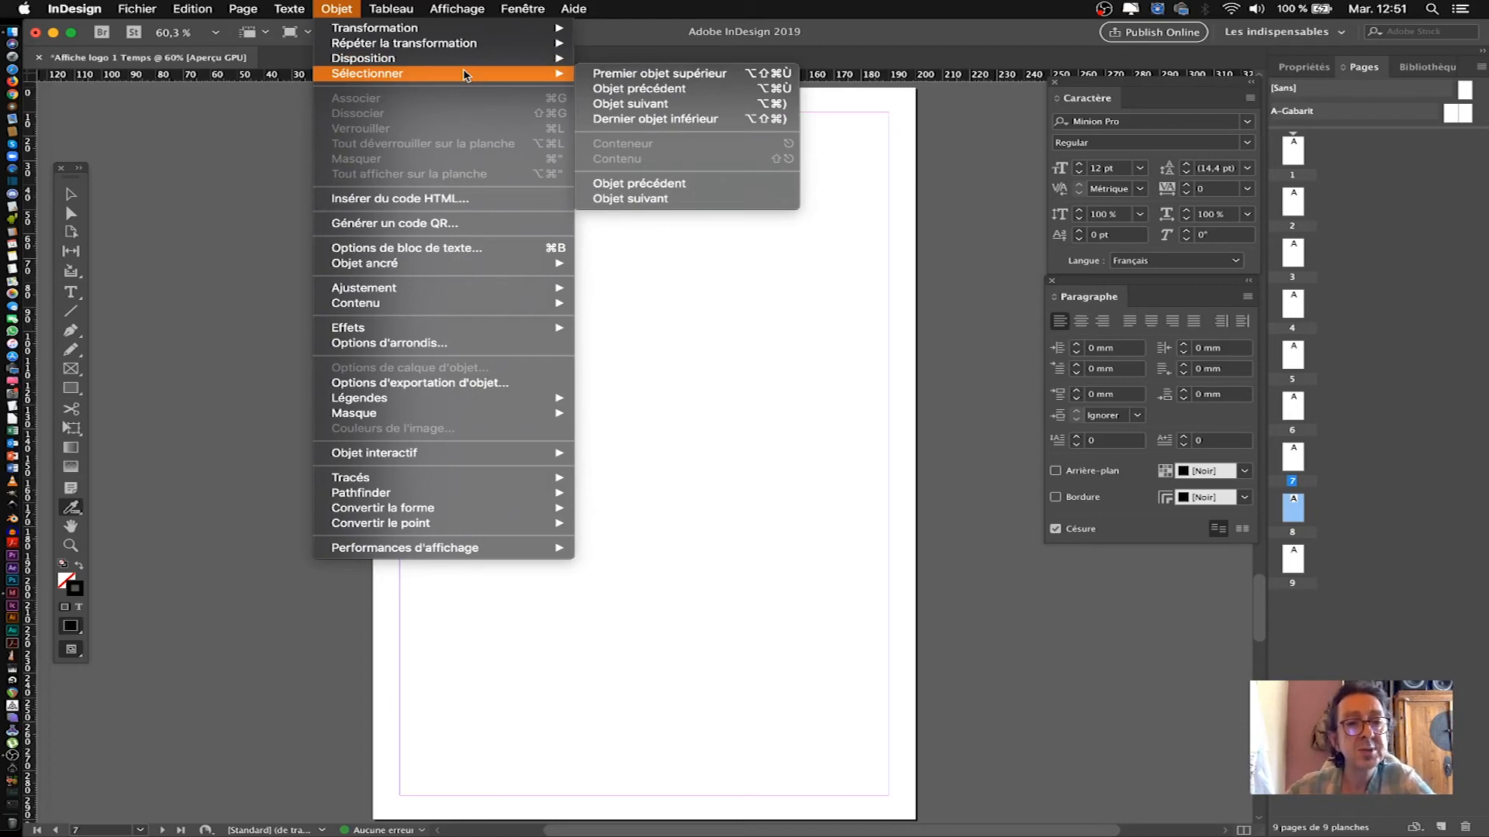
{"action": "mouse_move", "coordinate": [475, 261]}
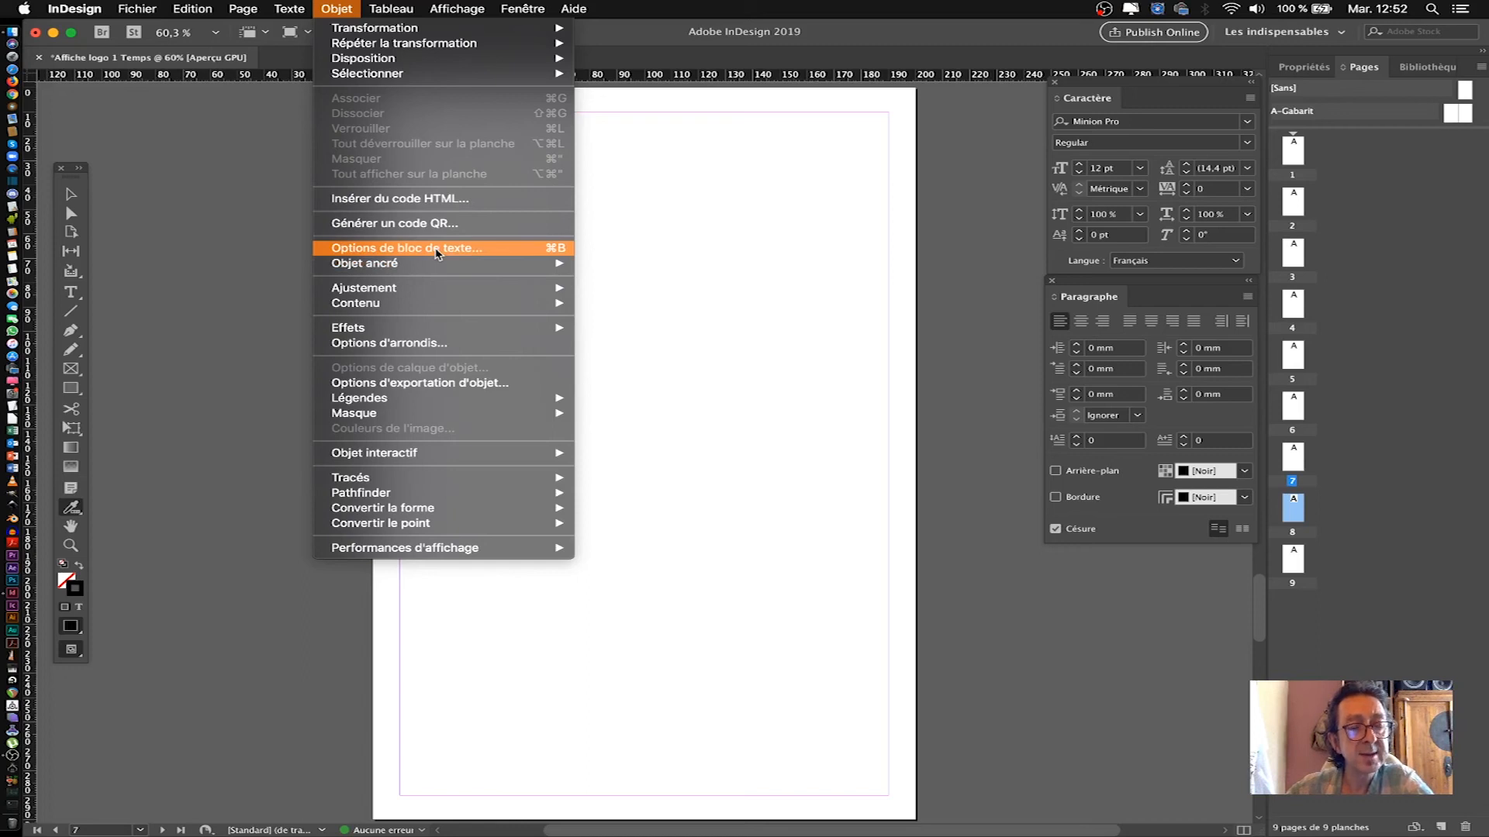
{"action": "mouse_move", "coordinate": [417, 556]}
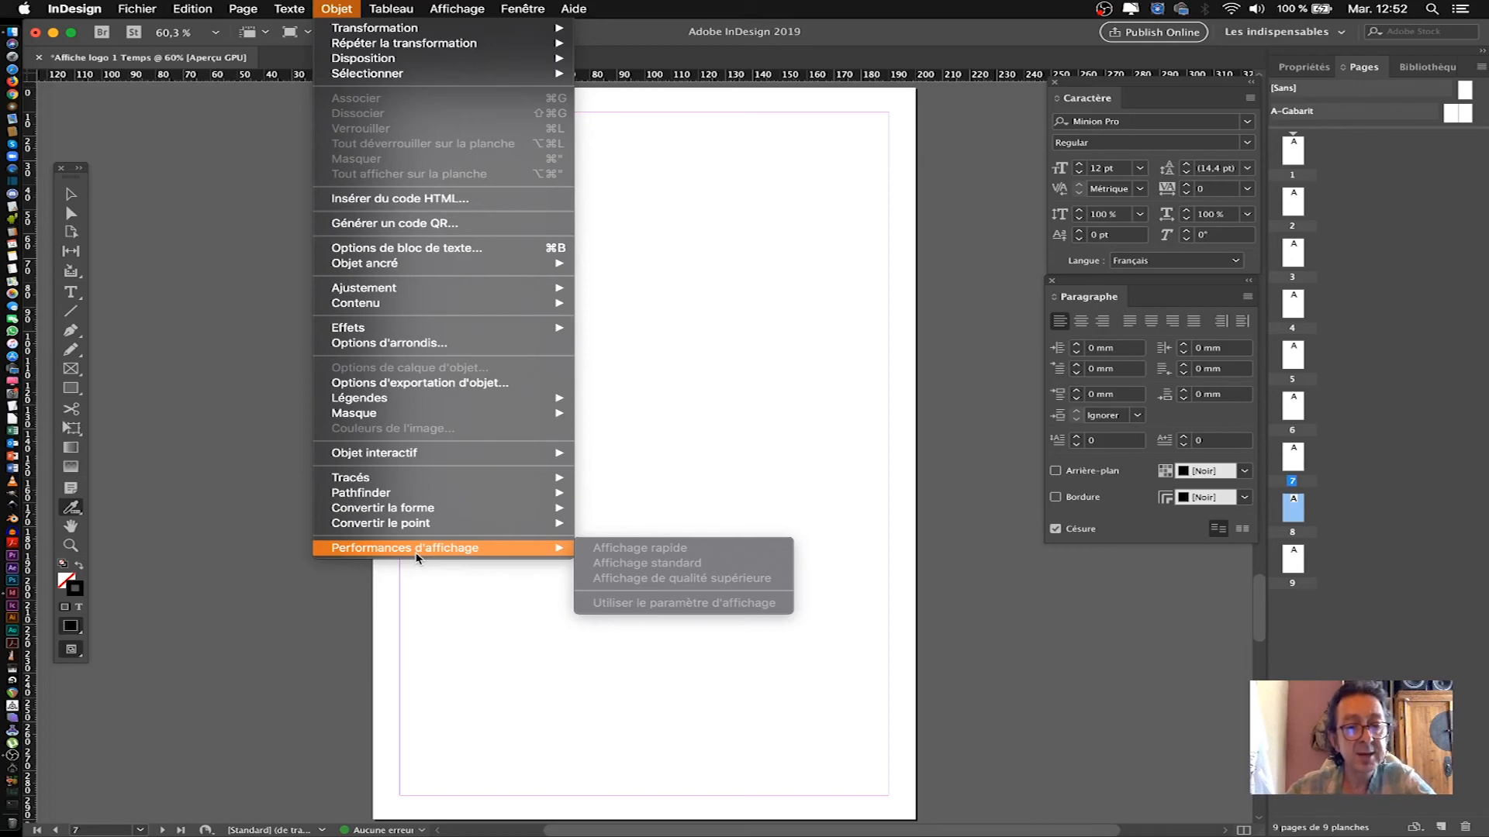
{"action": "mouse_move", "coordinate": [385, 6]}
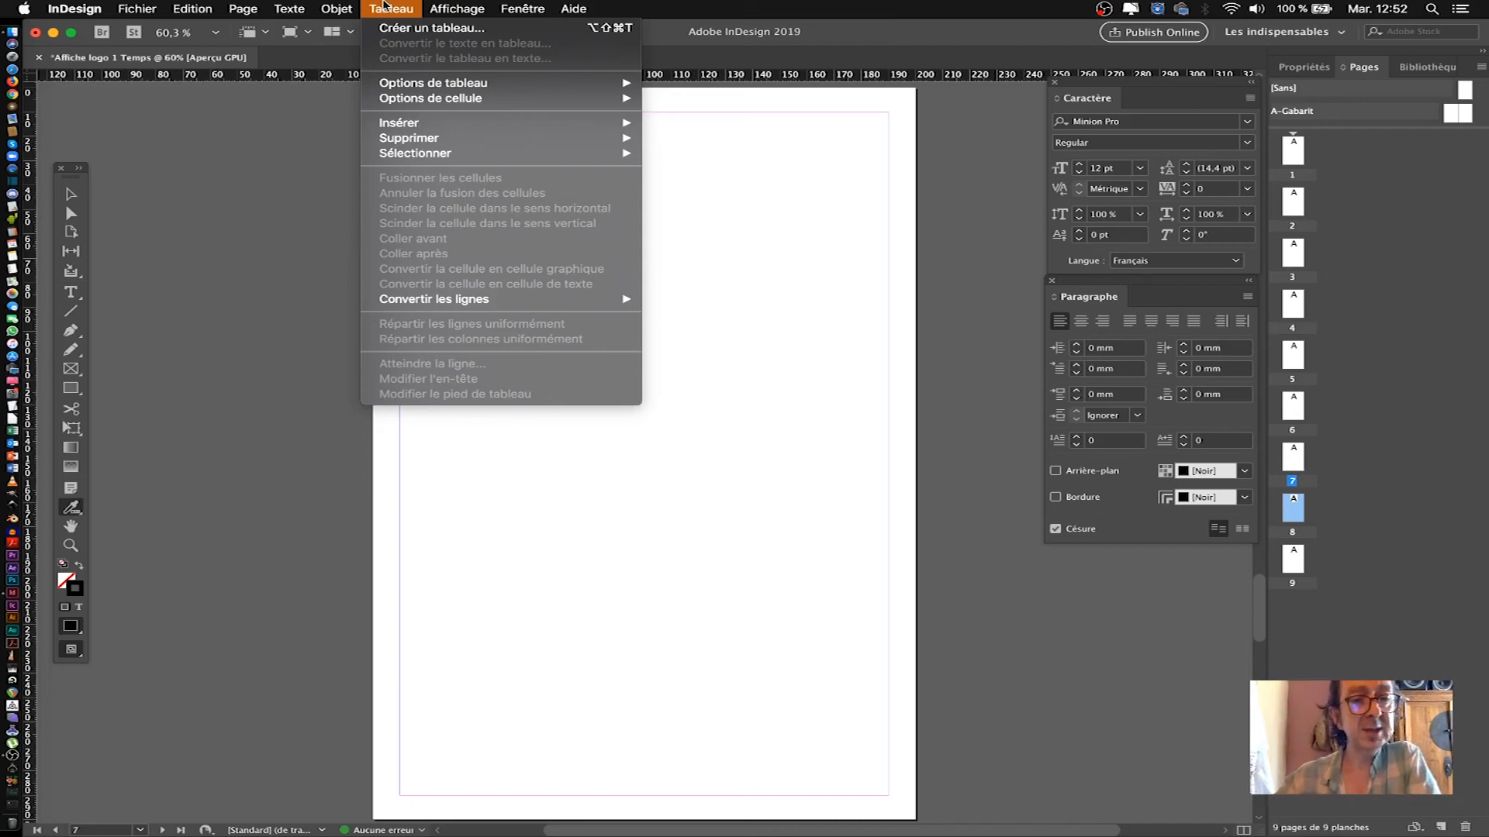
{"action": "mouse_move", "coordinate": [454, 4]}
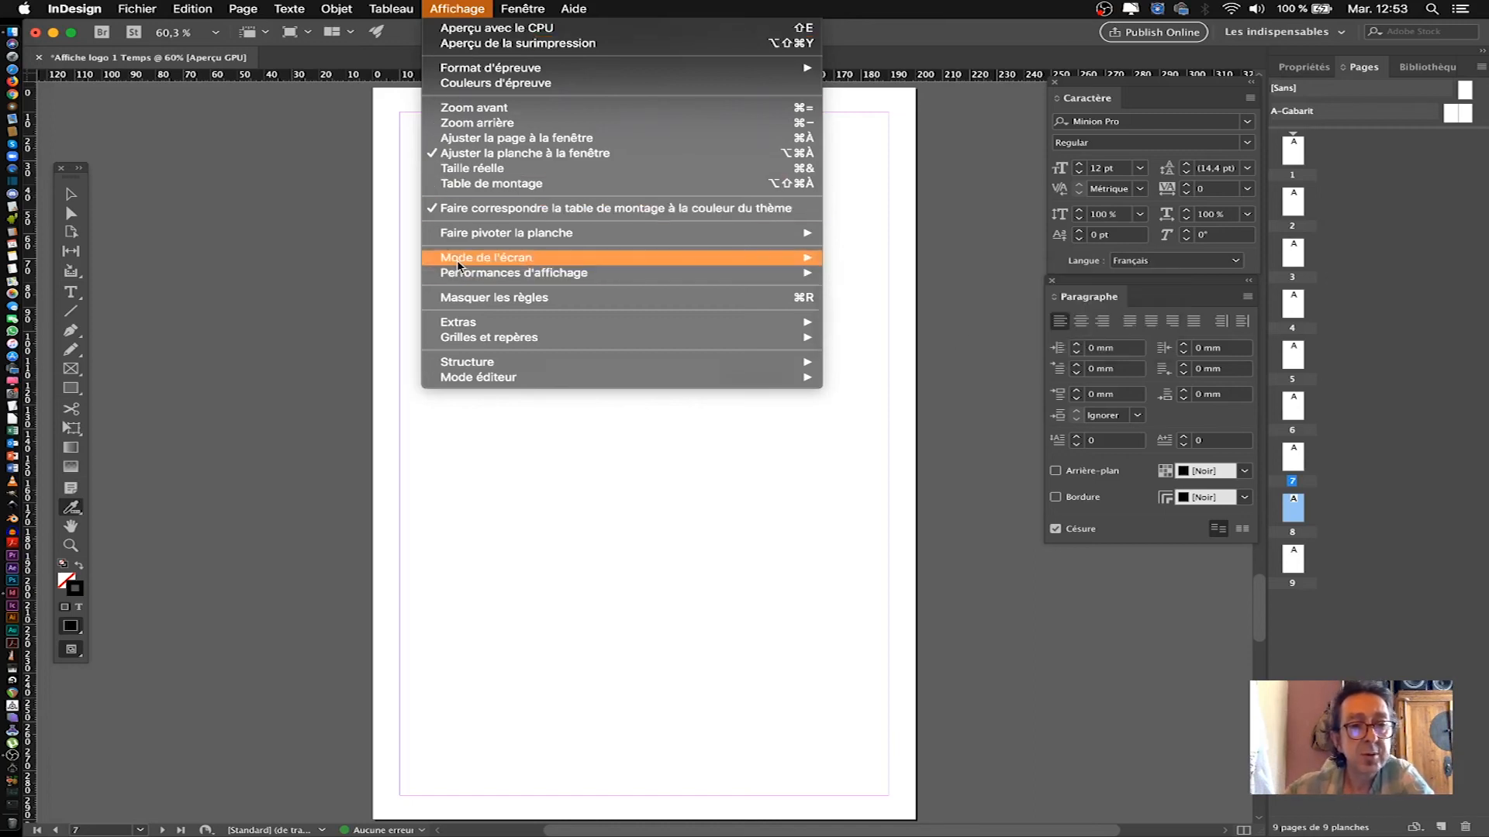
{"action": "mouse_move", "coordinate": [458, 261]}
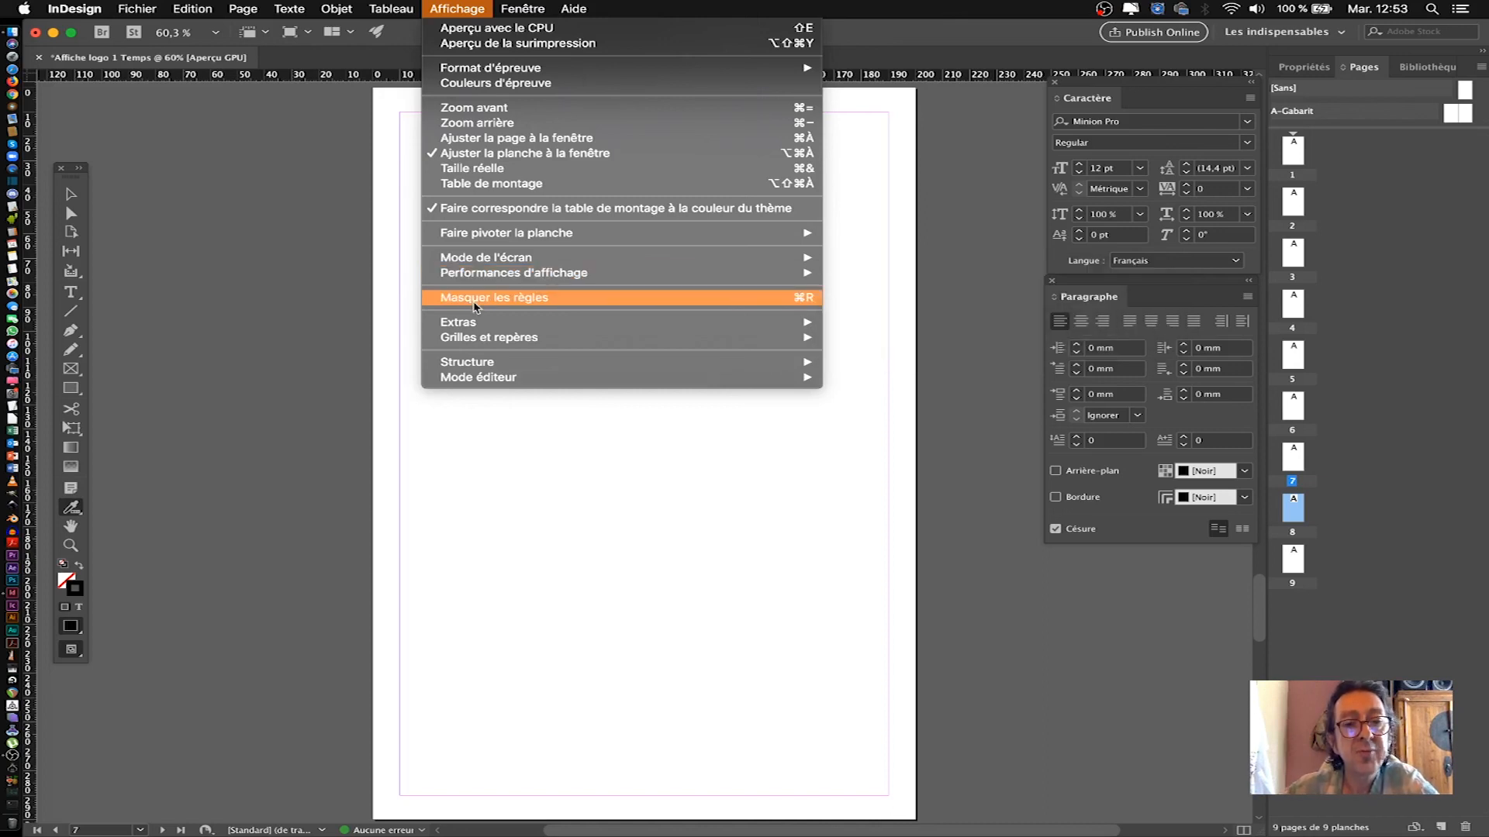
{"action": "mouse_move", "coordinate": [475, 320]}
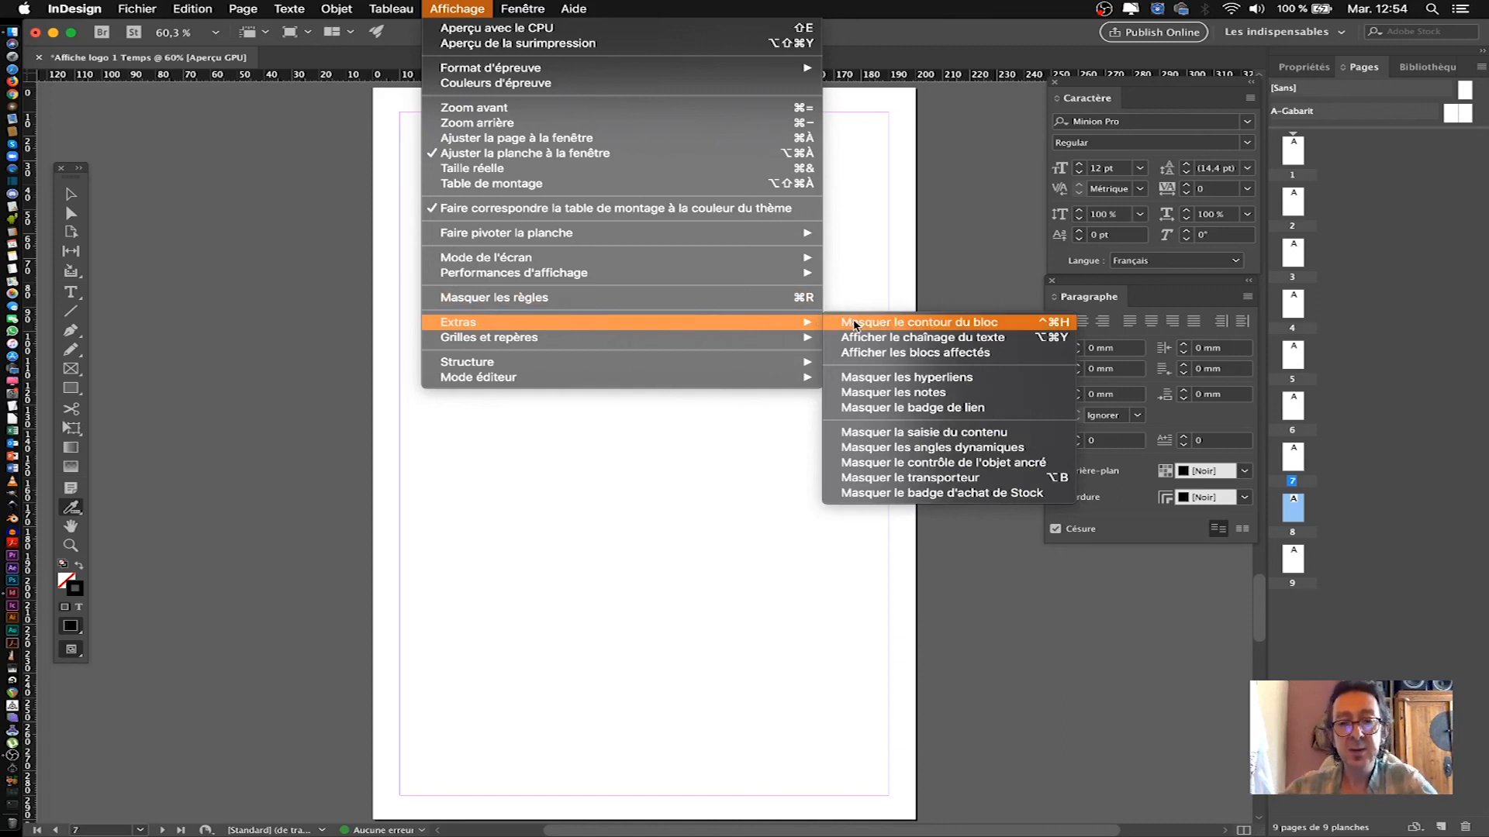
{"action": "mouse_move", "coordinate": [556, 337]}
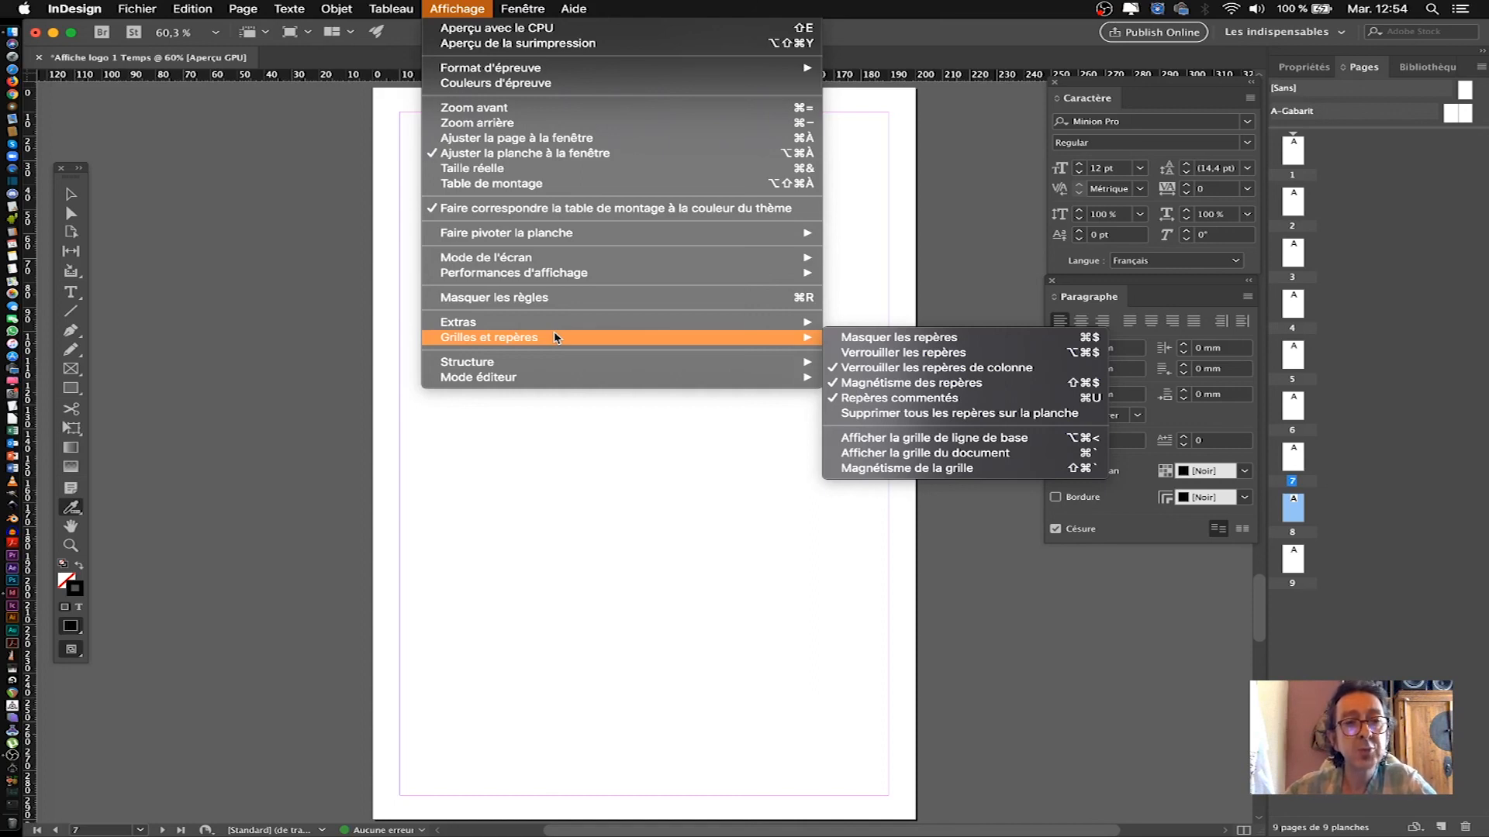
Review which workspace windows can be shown and which commands the Pages panel offers, without choosing any
{"action": "mouse_move", "coordinate": [512, 7]}
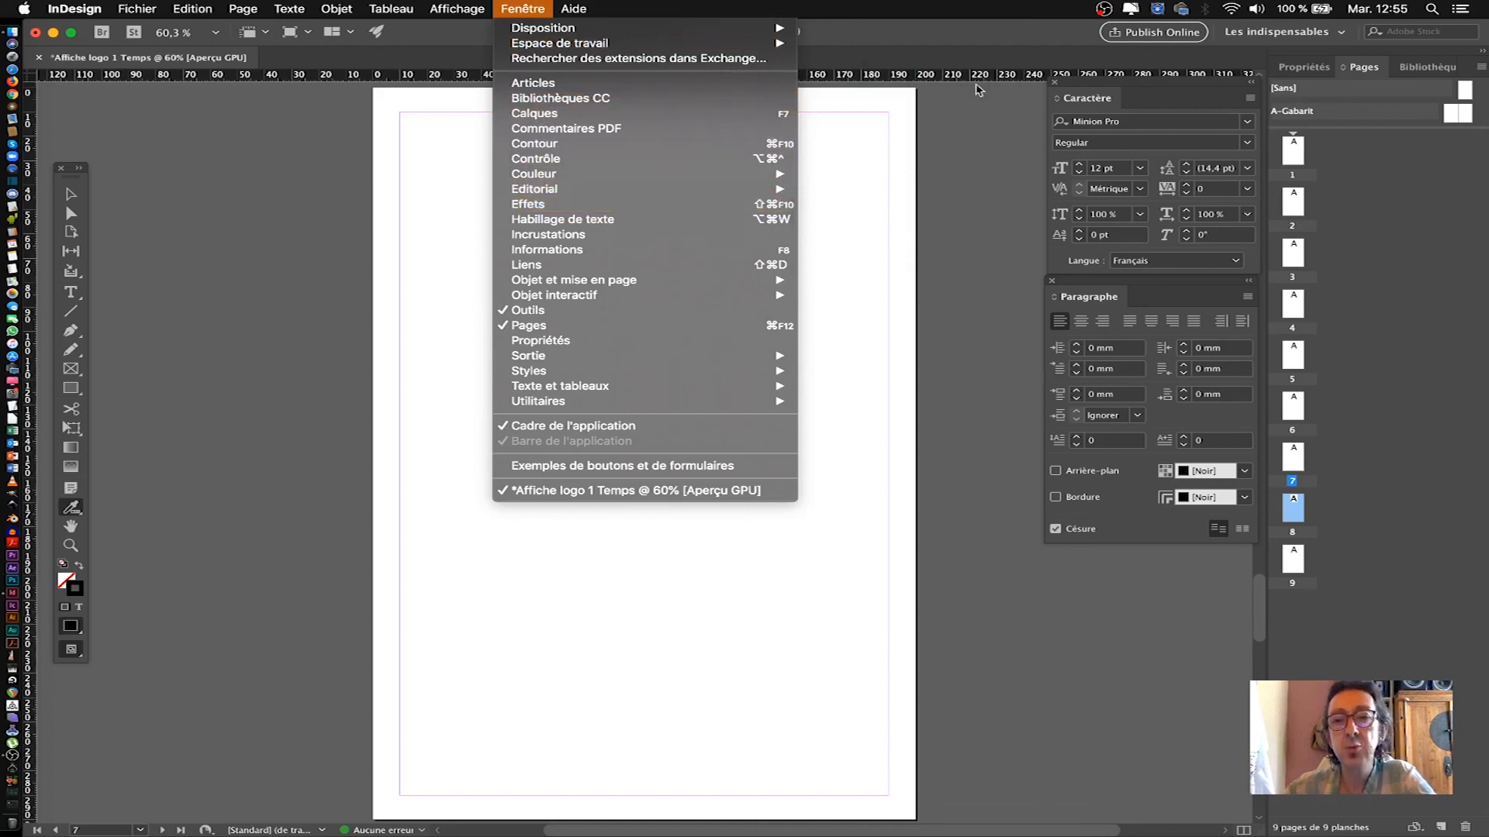
{"action": "left_click", "coordinate": [1000, 123]}
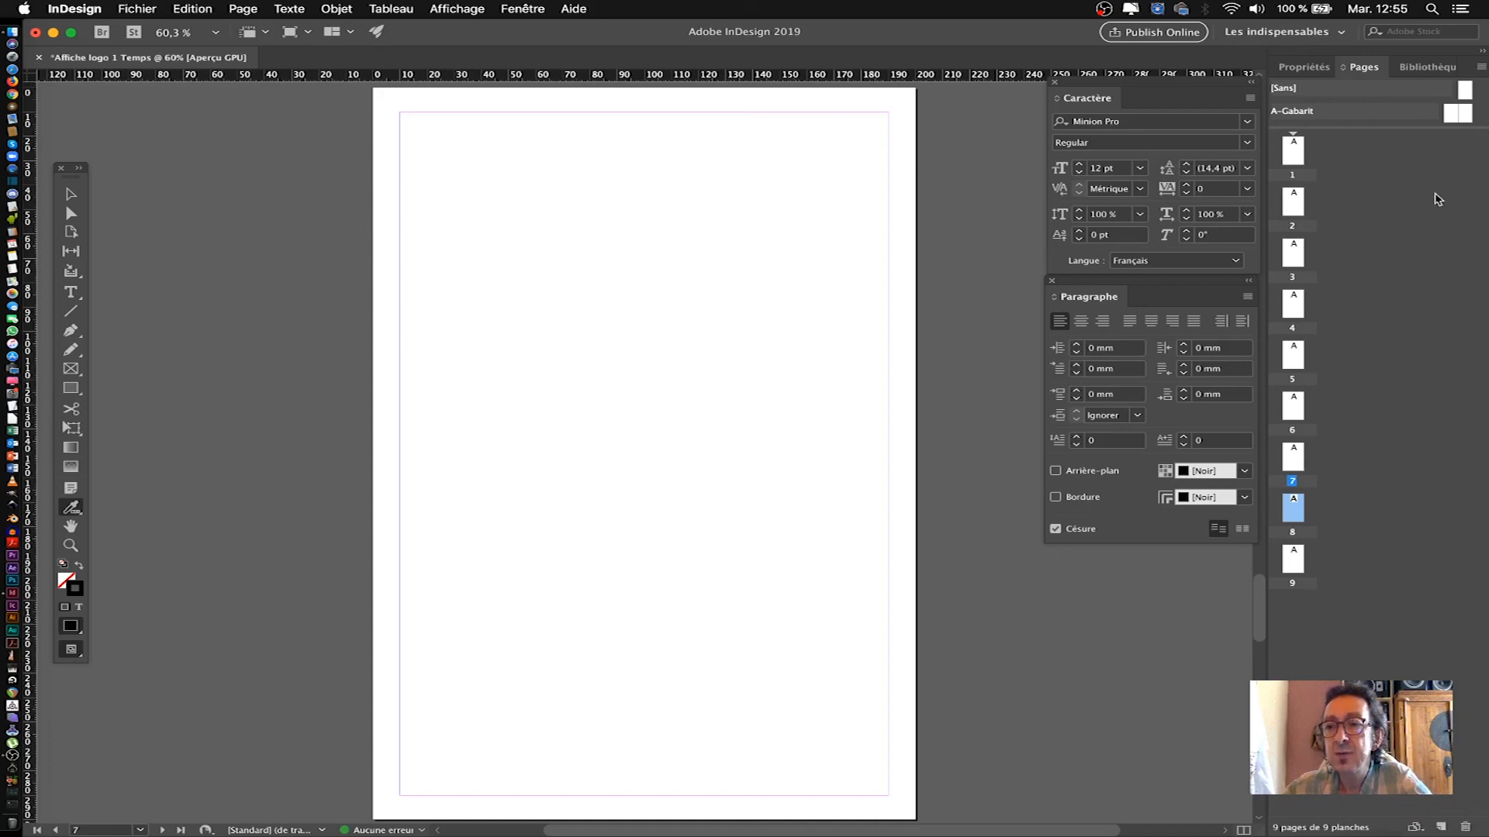
{"action": "left_click", "coordinate": [1481, 68]}
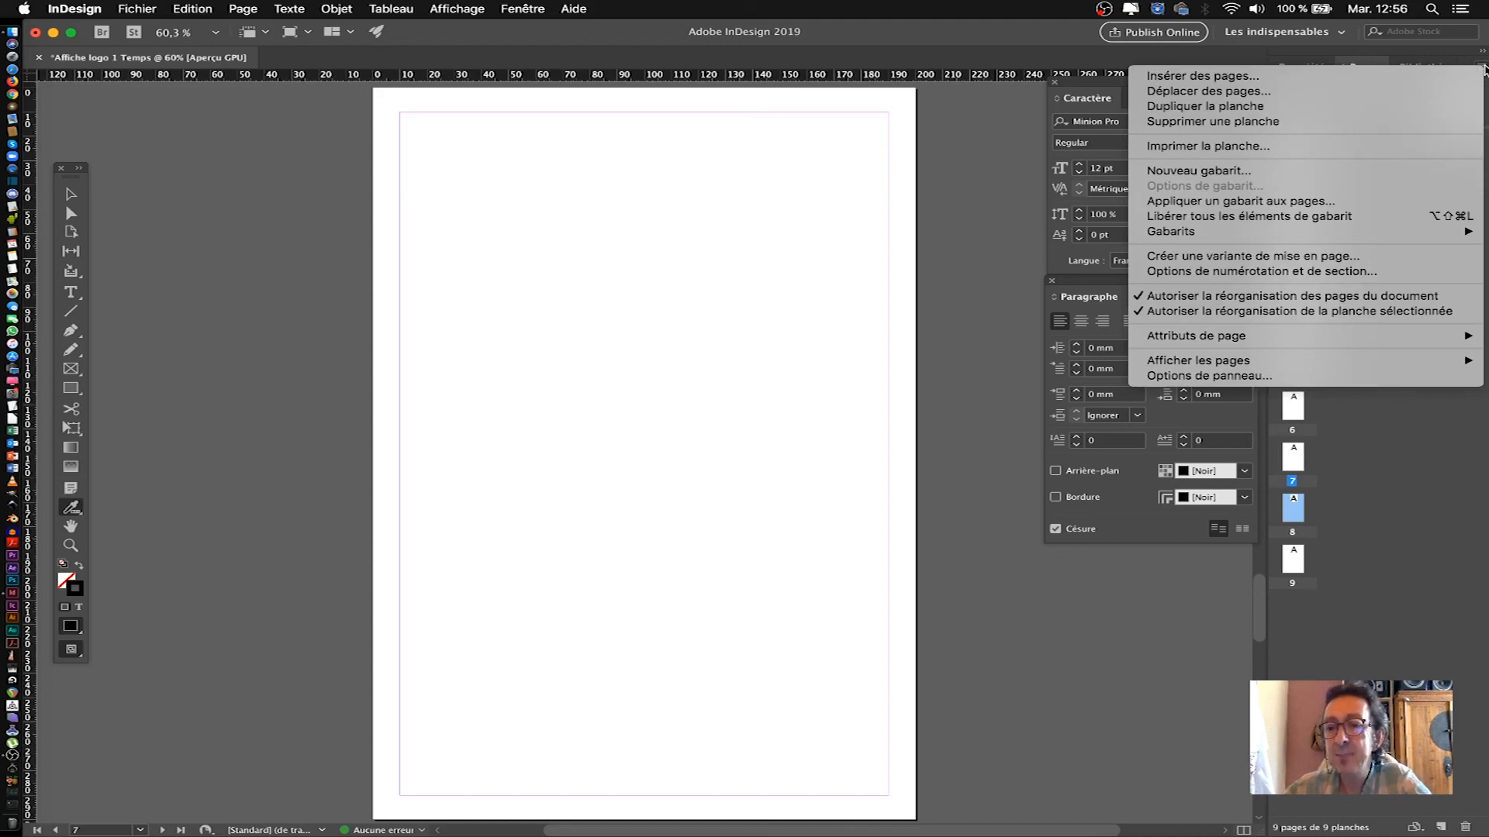
{"action": "left_click", "coordinate": [1404, 502]}
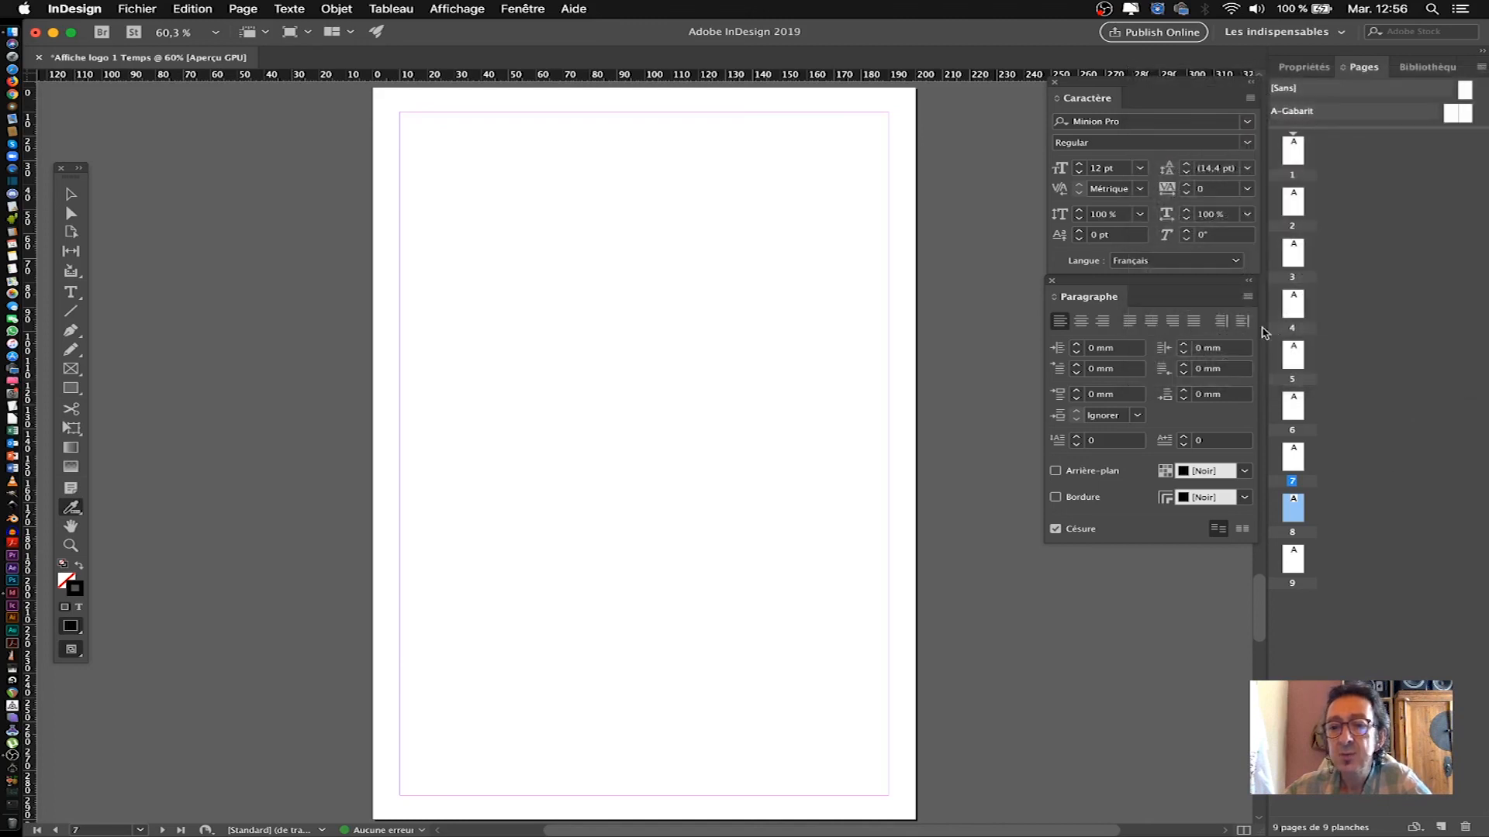
Move the floating Character and Paragraph panels over the Pages panel, stacking Paragraph directly below Character
{"action": "left_click_drag", "start_coordinate": [1200, 284], "coordinate": [1429, 442]}
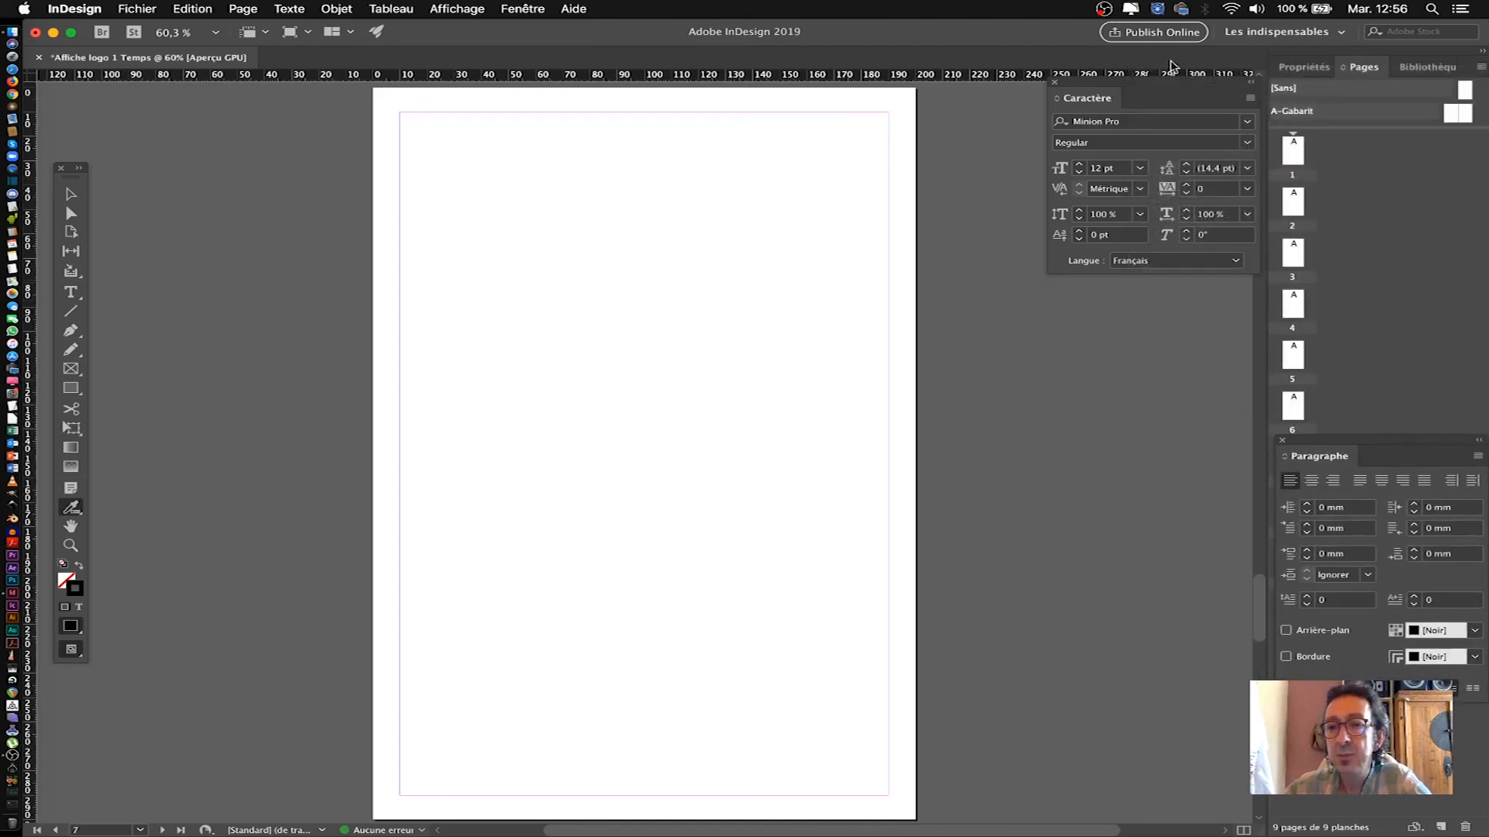
{"action": "left_click_drag", "start_coordinate": [1172, 81], "coordinate": [1396, 140]}
{"action": "left_click_drag", "start_coordinate": [1402, 445], "coordinate": [1397, 344]}
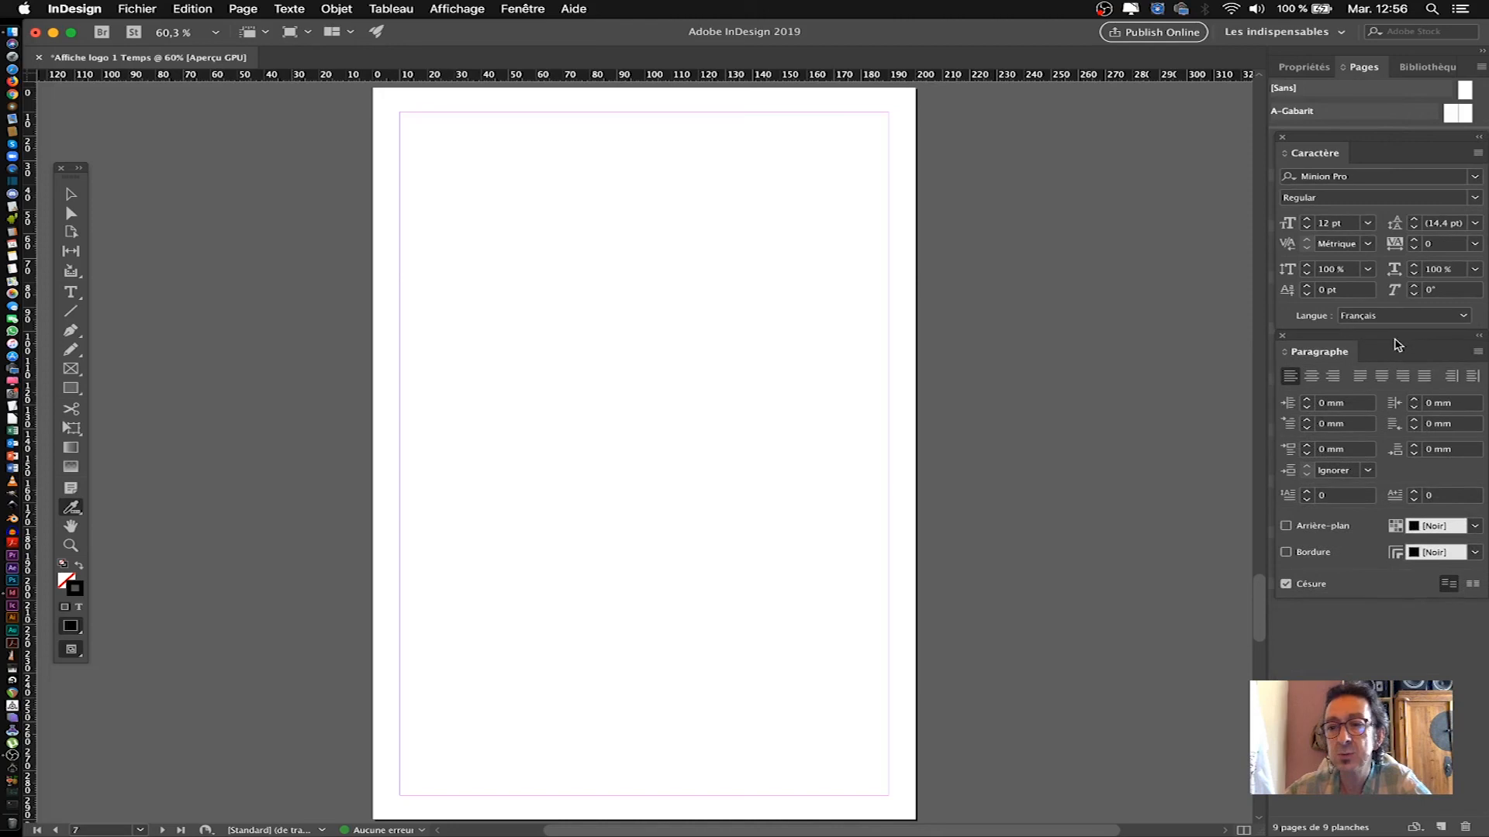